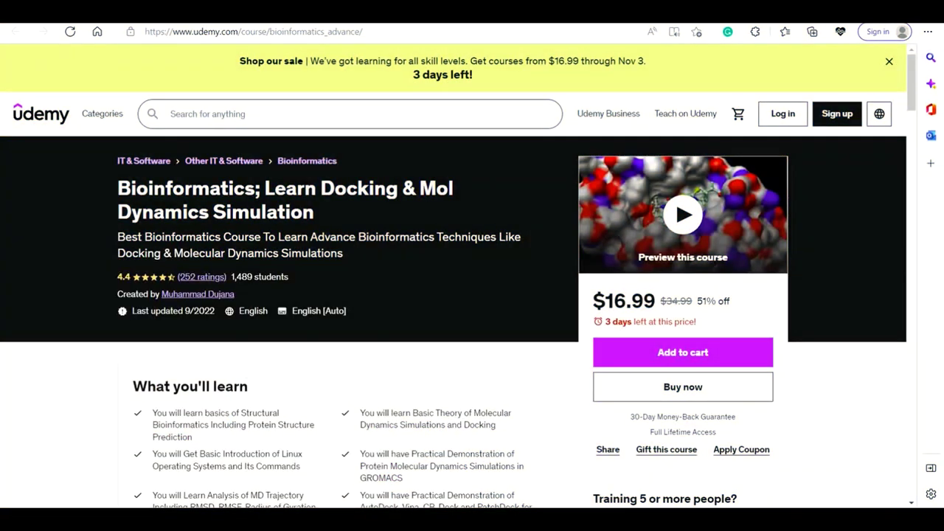
Step: Switch to PyMOL and display the 4uul protein only as a cartoon representation
left_click(323, 505)
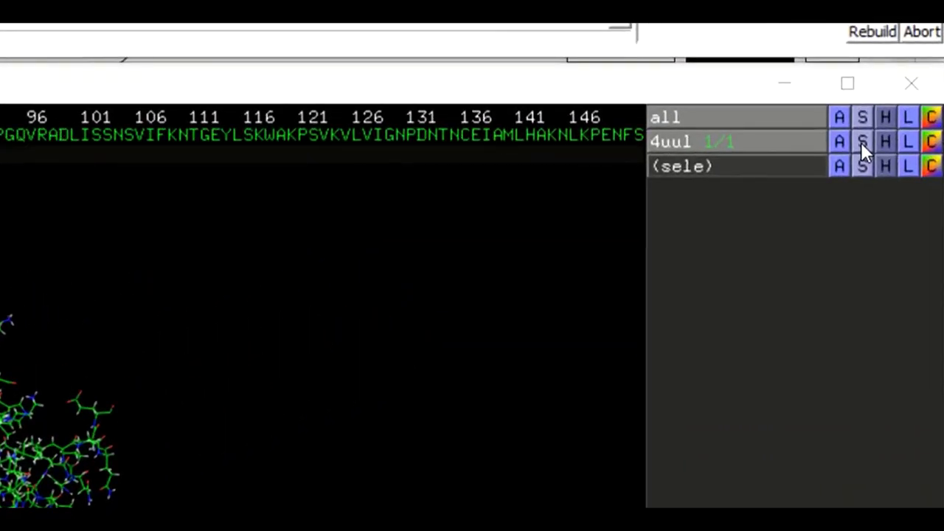
left_click(861, 141)
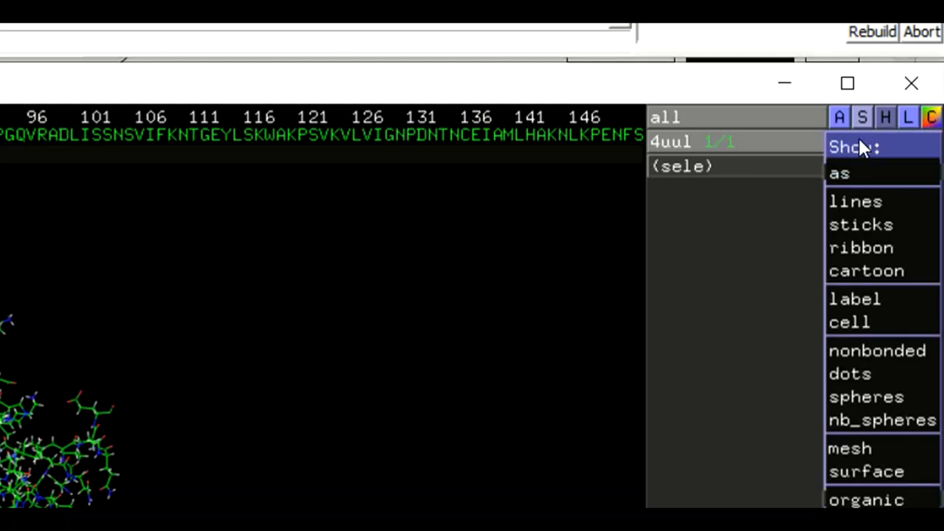
mouse_move(864, 176)
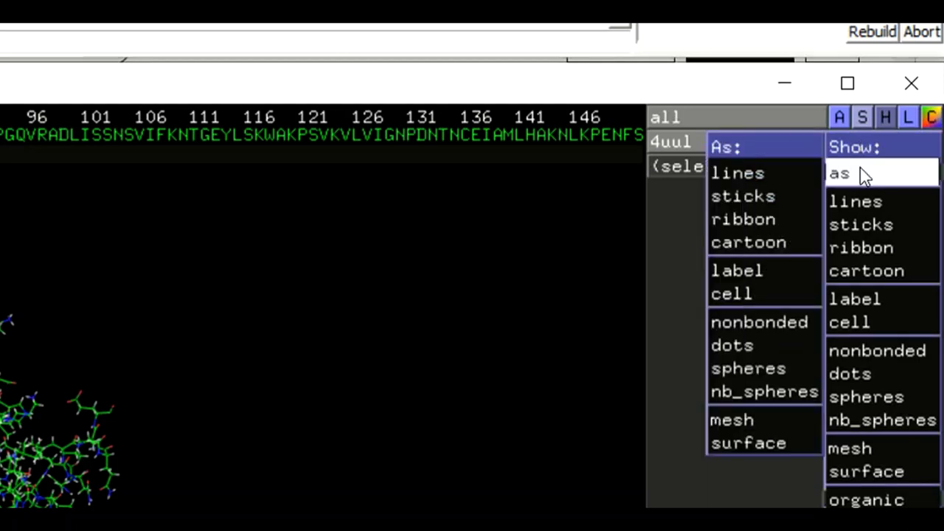
left_click(724, 247)
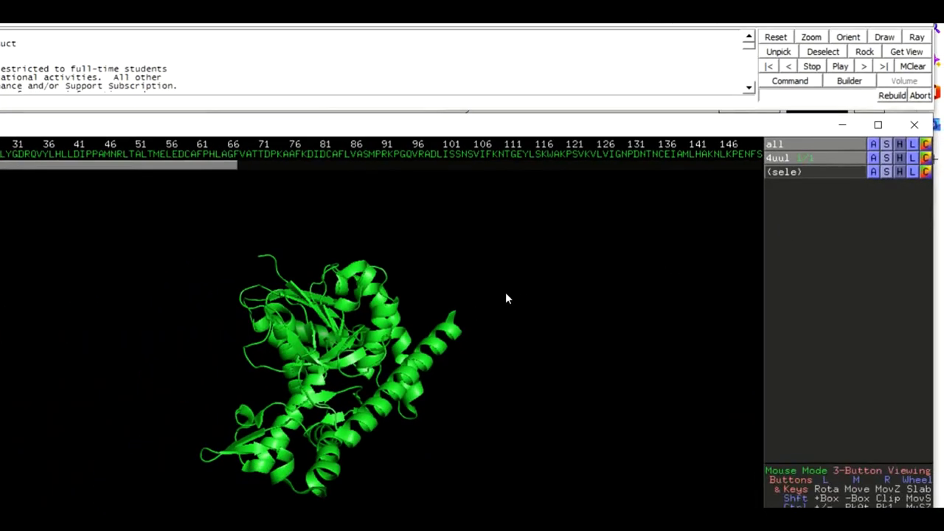
Step: Set the viewer background to white behind the cartoon structure
left_click_drag(584, 309, 449, 304)
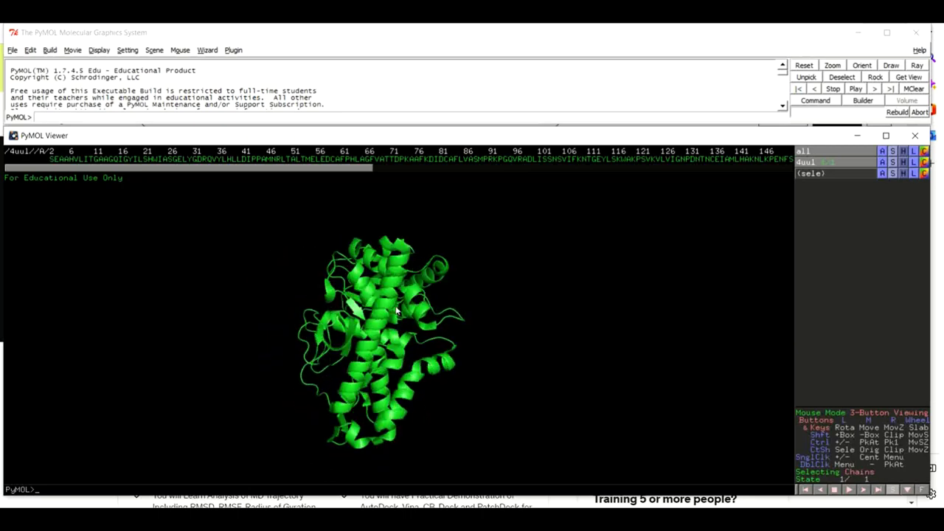
left_click_drag(360, 310, 444, 320)
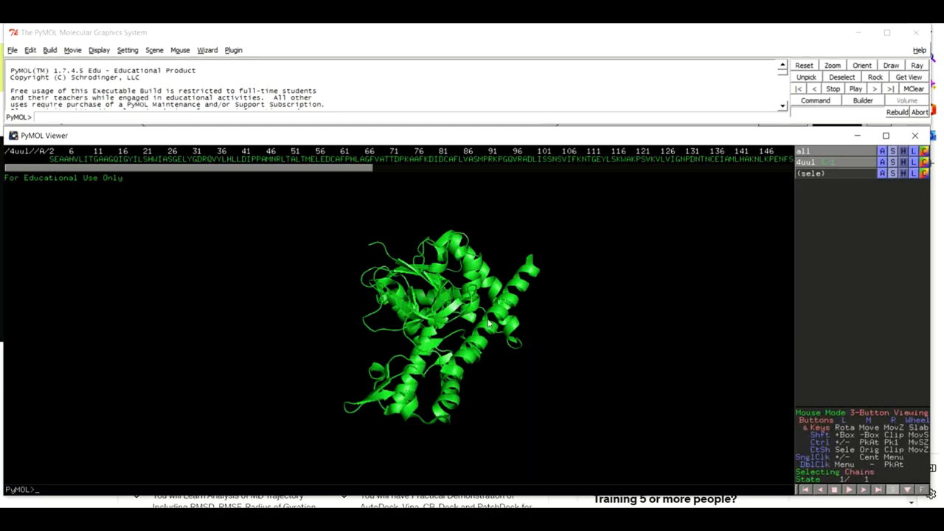
left_click_drag(488, 323, 541, 308)
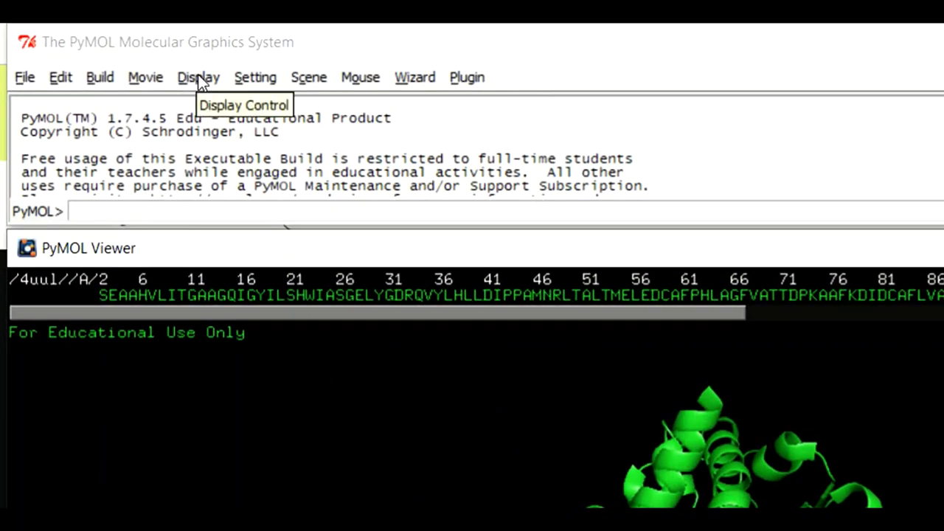
left_click(199, 78)
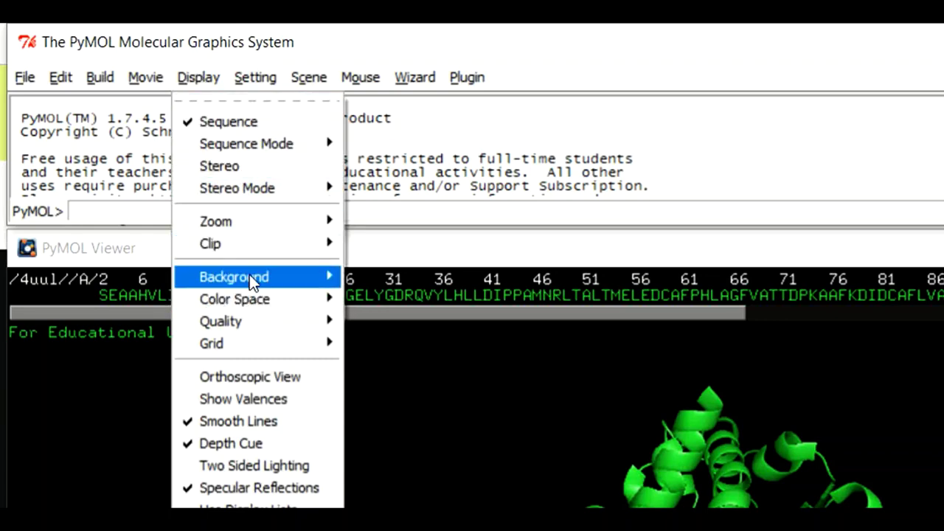
mouse_move(249, 275)
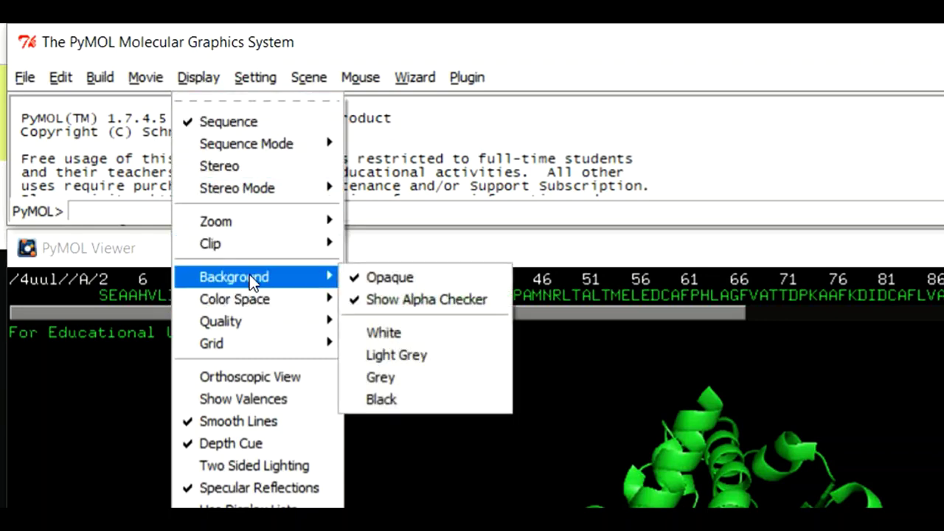
left_click(410, 336)
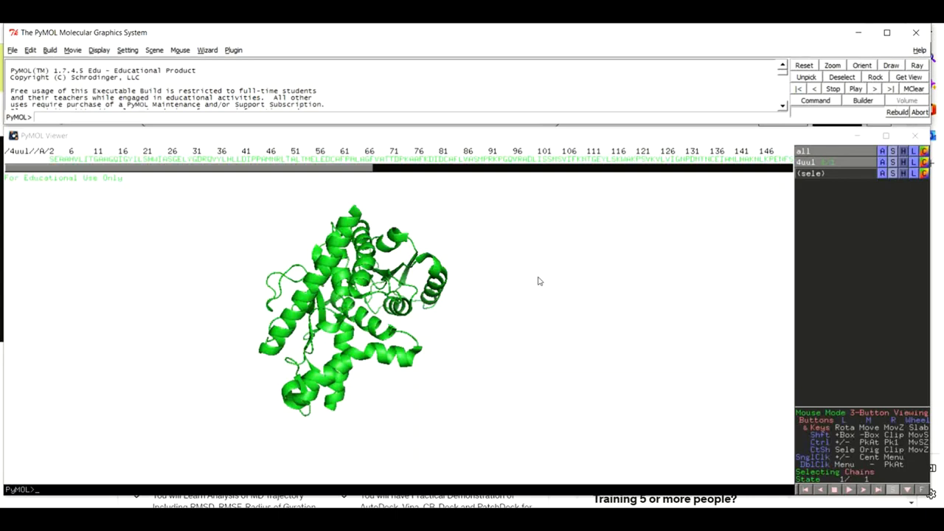
Step: Add a surface representation to the 4uul object in addition to its cartoon
left_click_drag(538, 278, 512, 323)
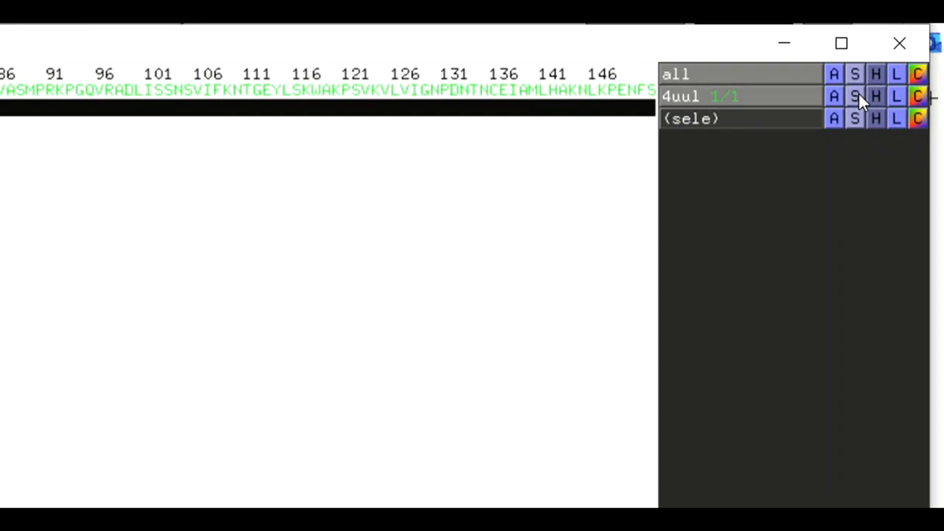
left_click(856, 95)
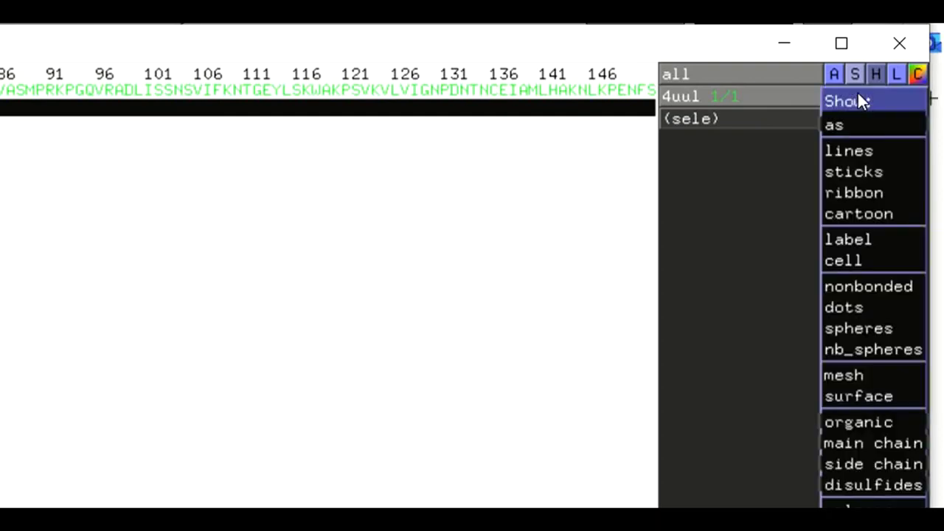
left_click(856, 396)
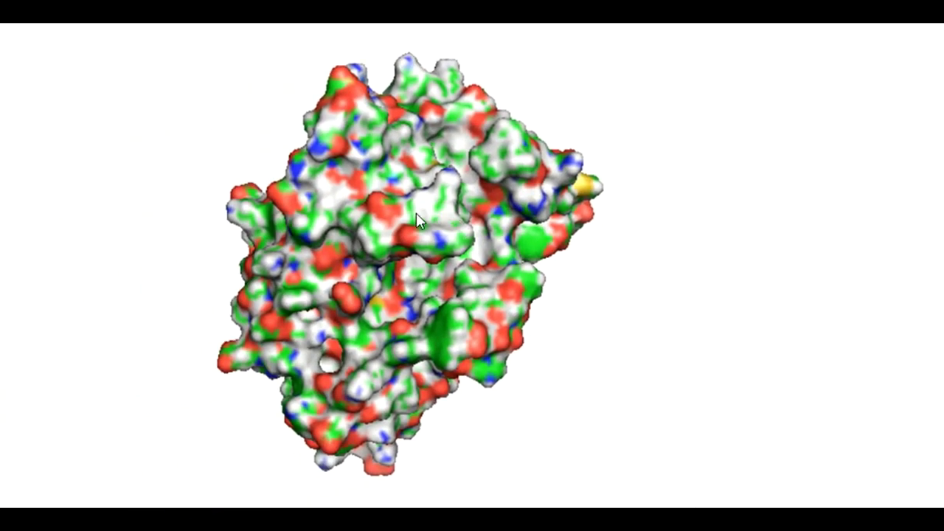
Step: Set the surface transparency to 80% so the cartoon shows through the protein surface
left_click_drag(396, 216, 458, 229)
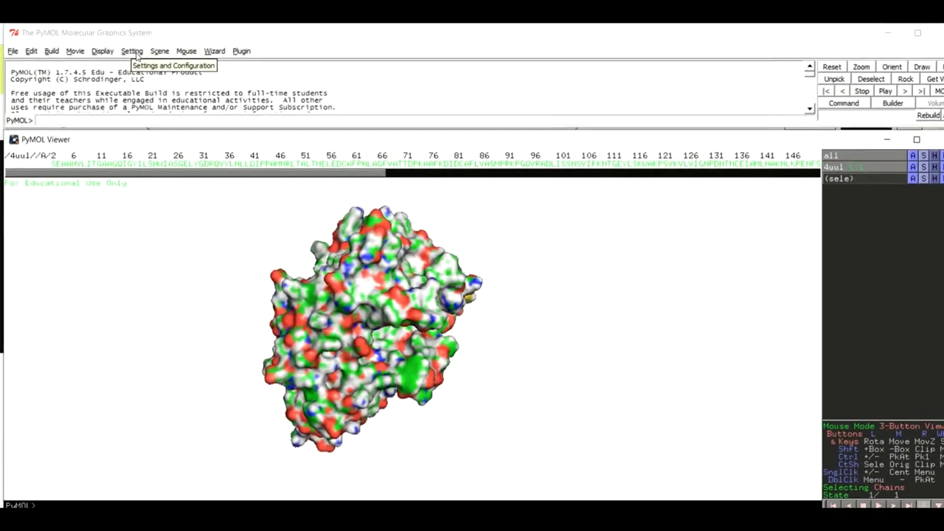
left_click(133, 52)
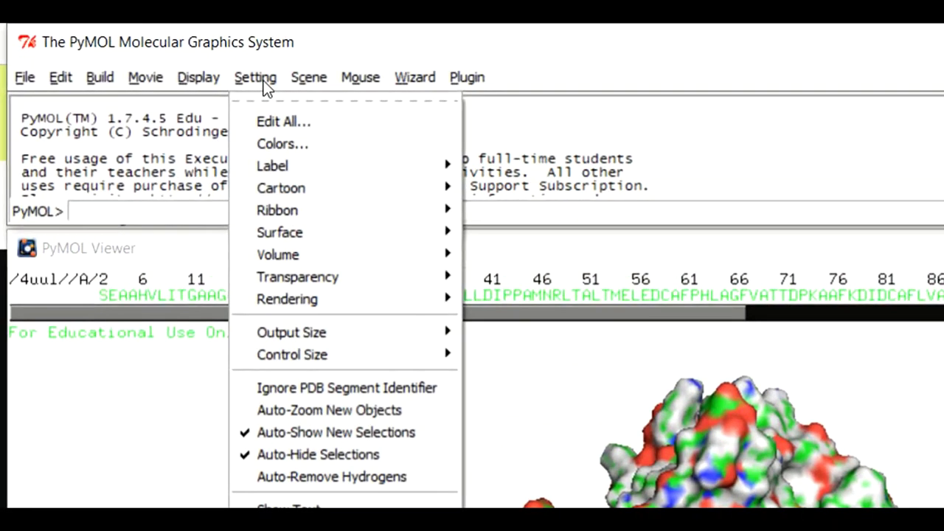
mouse_move(310, 280)
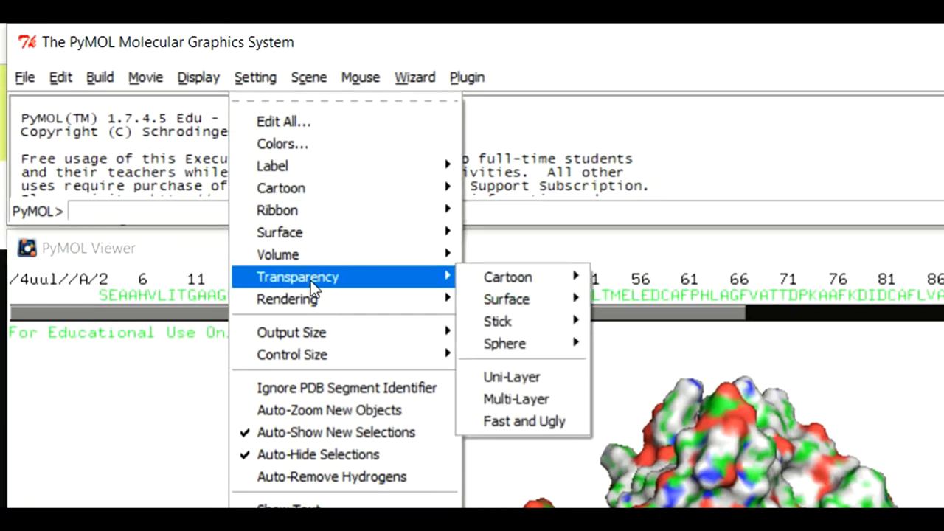
mouse_move(540, 300)
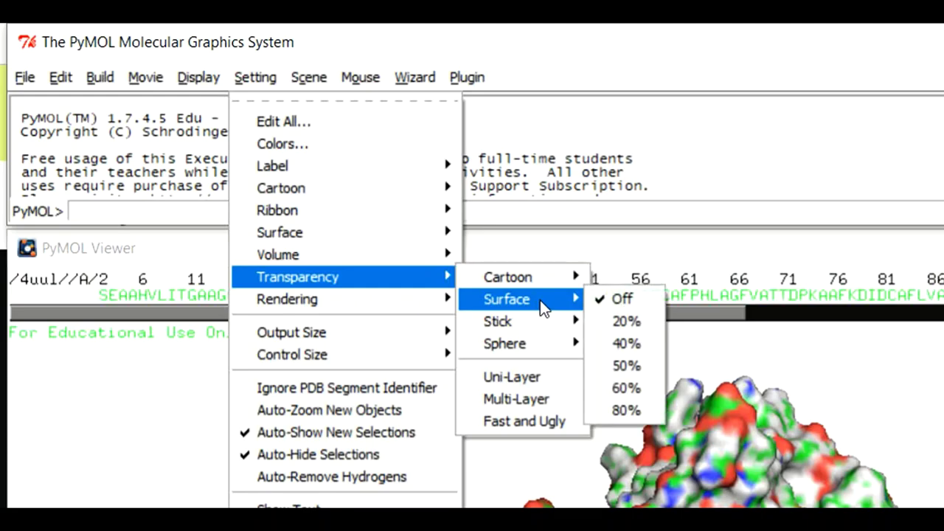
left_click(636, 411)
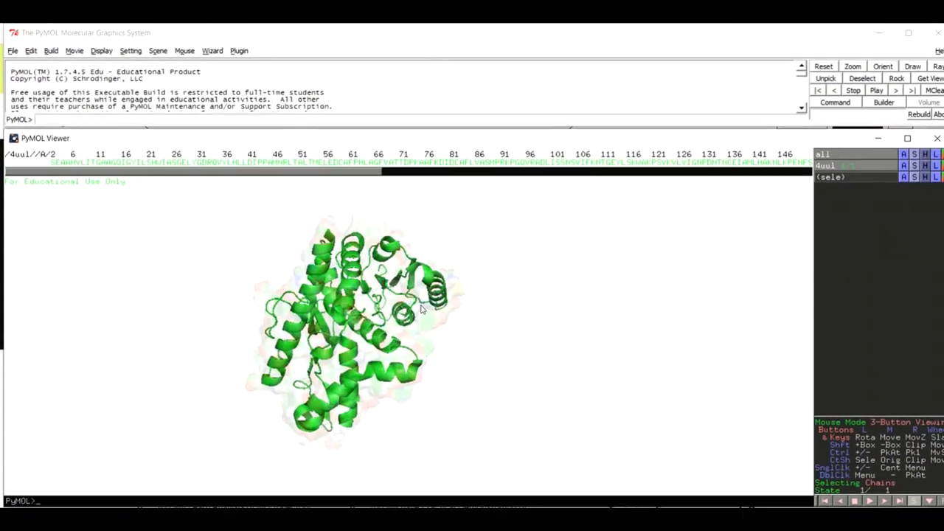
Step: Set the colour of the transparent protein surface to Light Grey
mouse_move(422, 310)
left_mouse_down()
mouse_move(425, 325)
mouse_move(437, 301)
left_mouse_up()
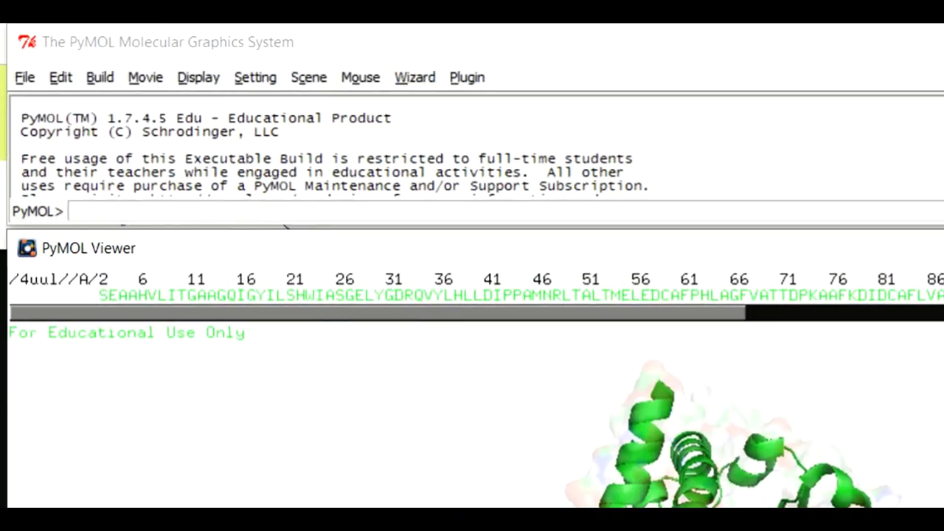
left_click(253, 80)
mouse_move(313, 245)
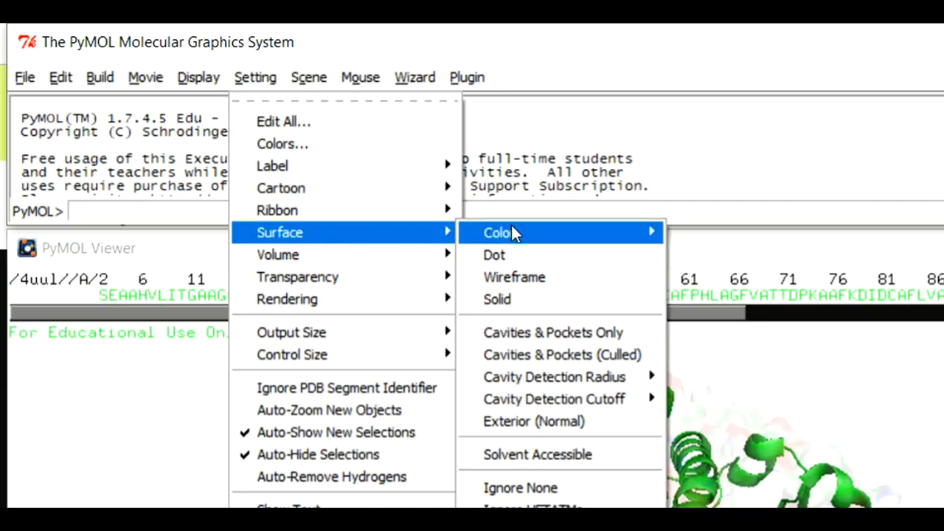
mouse_move(513, 233)
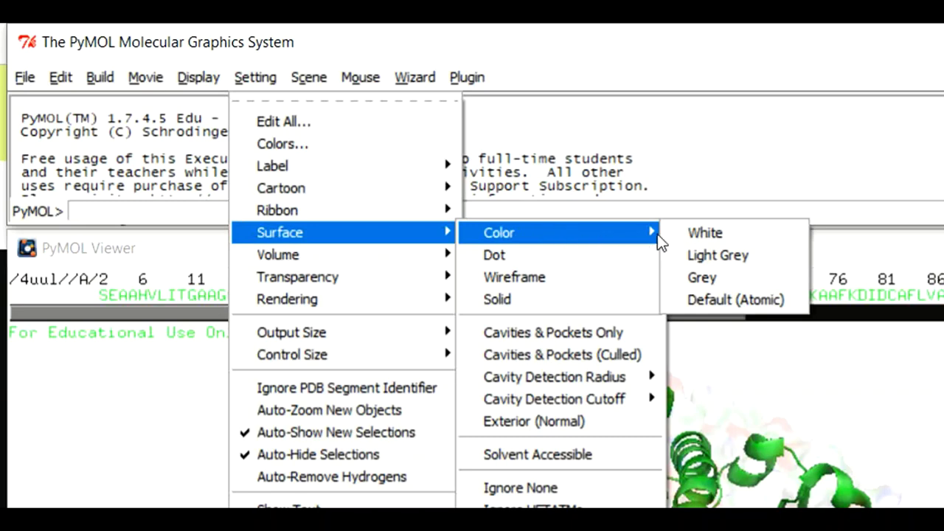
left_click(707, 255)
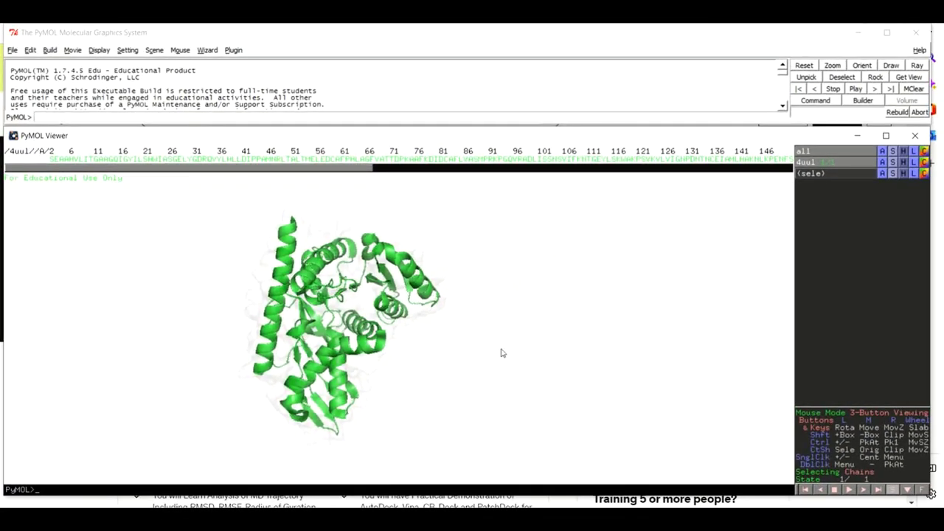
Step: Switch the color space to CMYK (for publications) and set the display quality to Maximum Quality
left_click(99, 50)
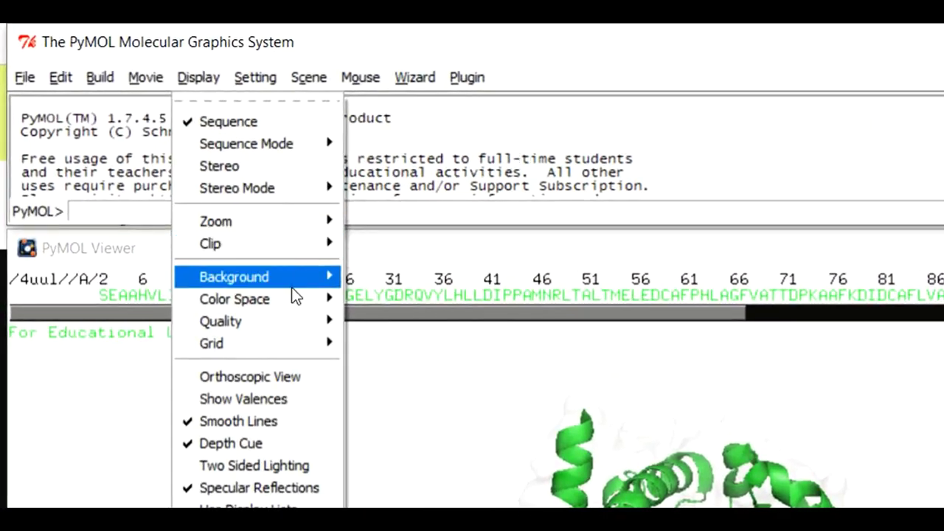
mouse_move(247, 256)
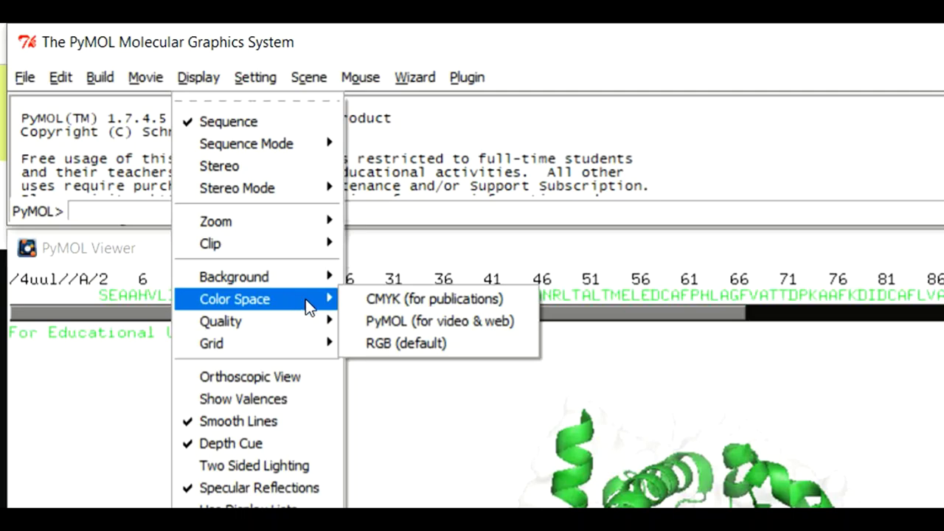
left_click(414, 299)
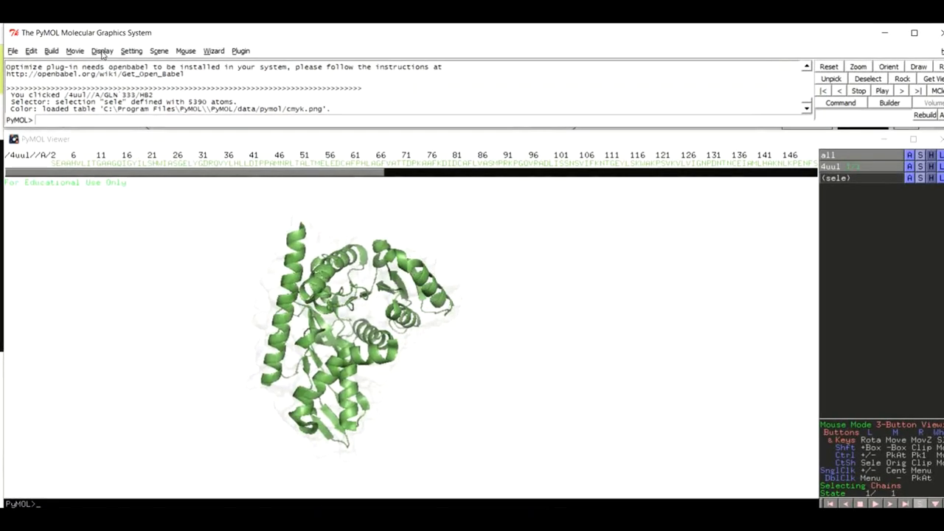
left_click(103, 51)
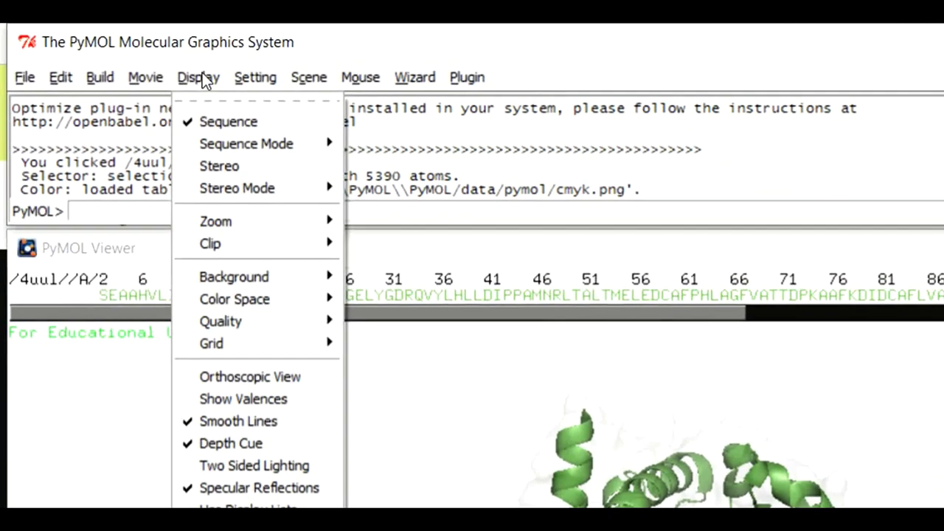
mouse_move(258, 322)
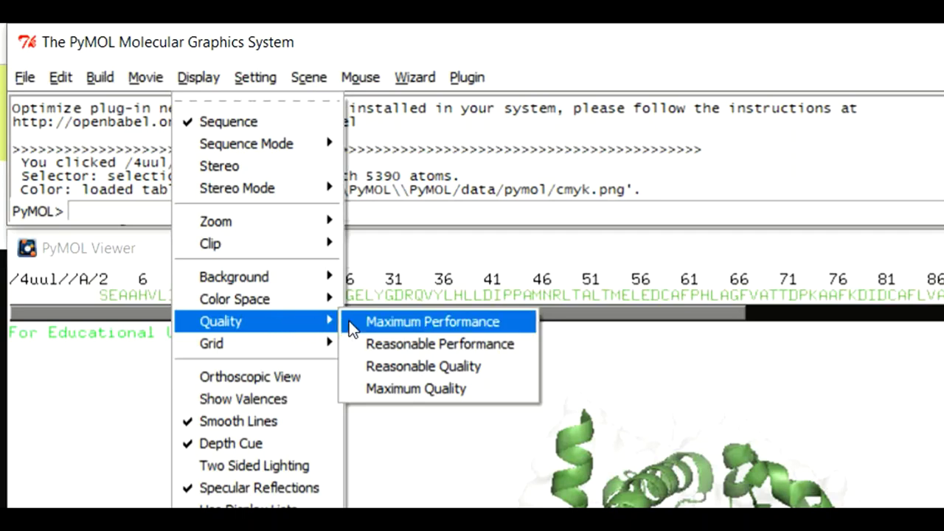
left_click(414, 389)
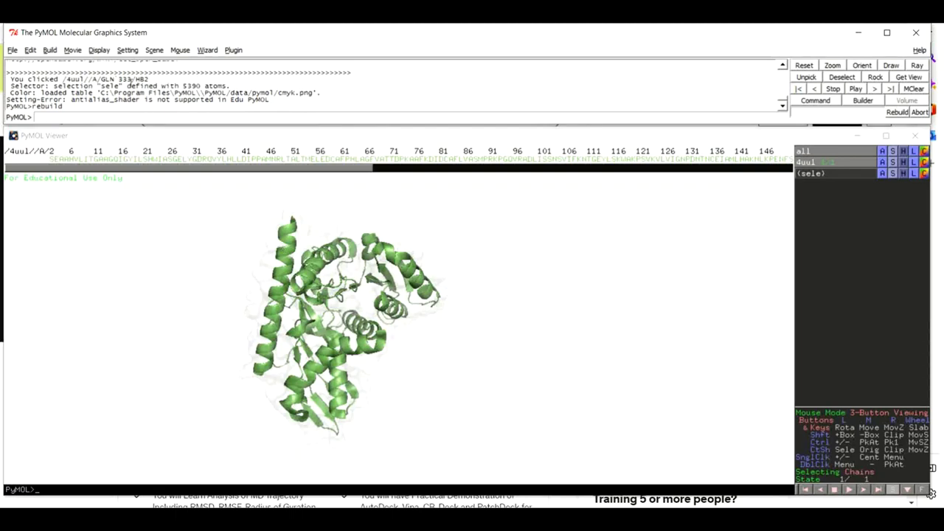
Step: Enable Orthoscopic View and Two Sided Lighting for the protein display
left_click(101, 50)
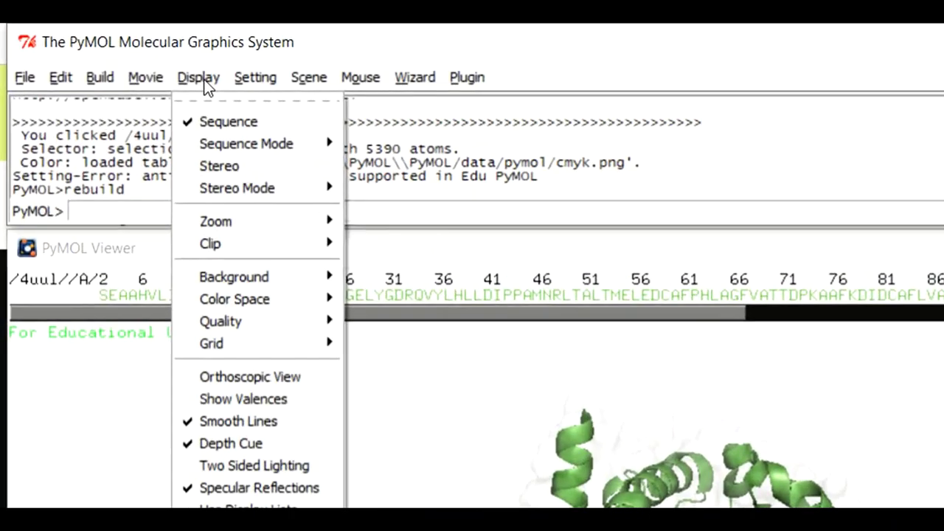
left_click(266, 378)
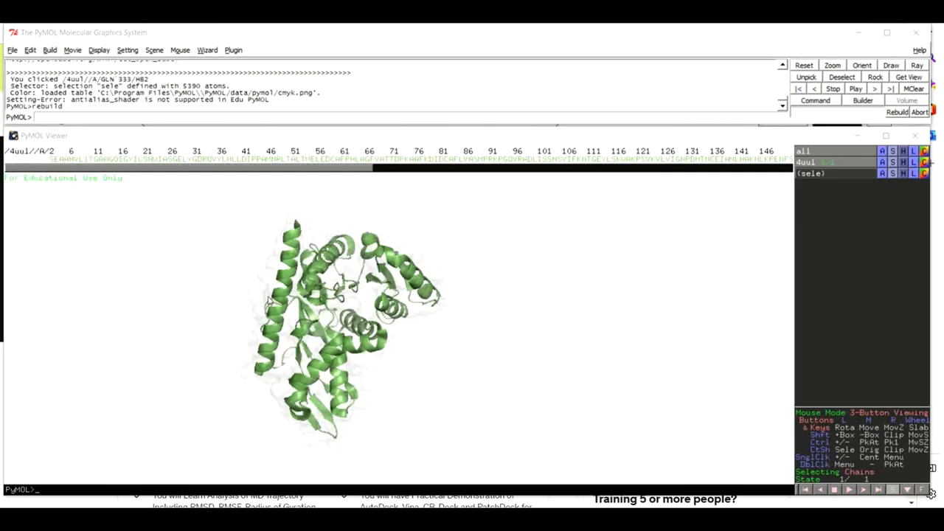
left_click(102, 51)
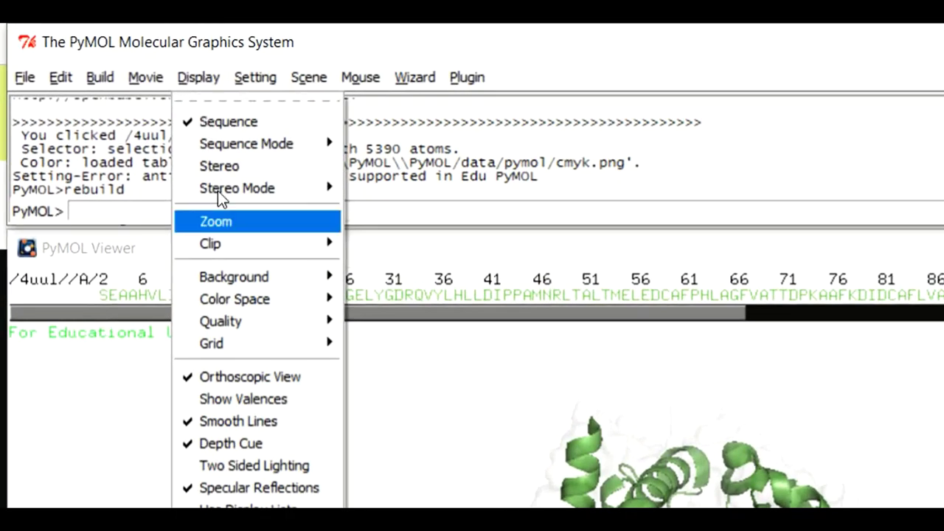
left_click(252, 466)
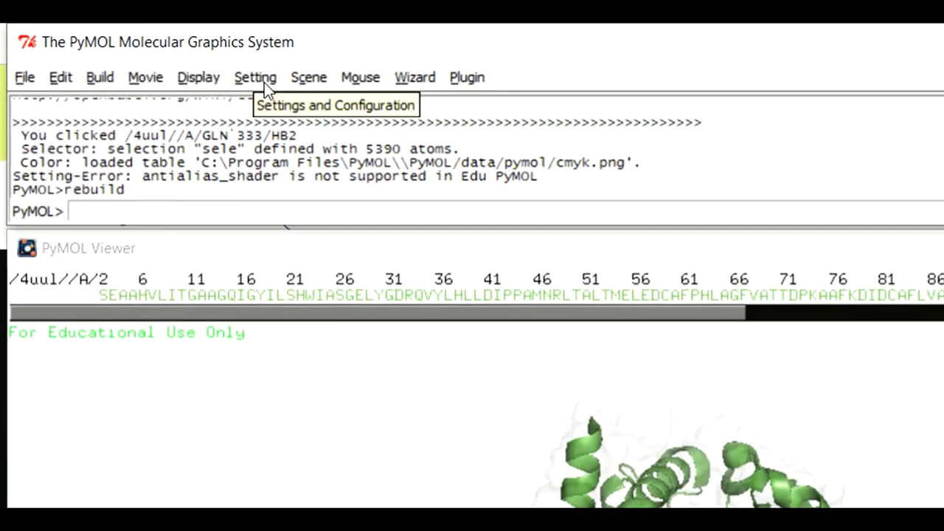
Step: Apply the Modernize rendering setting to the protein display
left_click(261, 78)
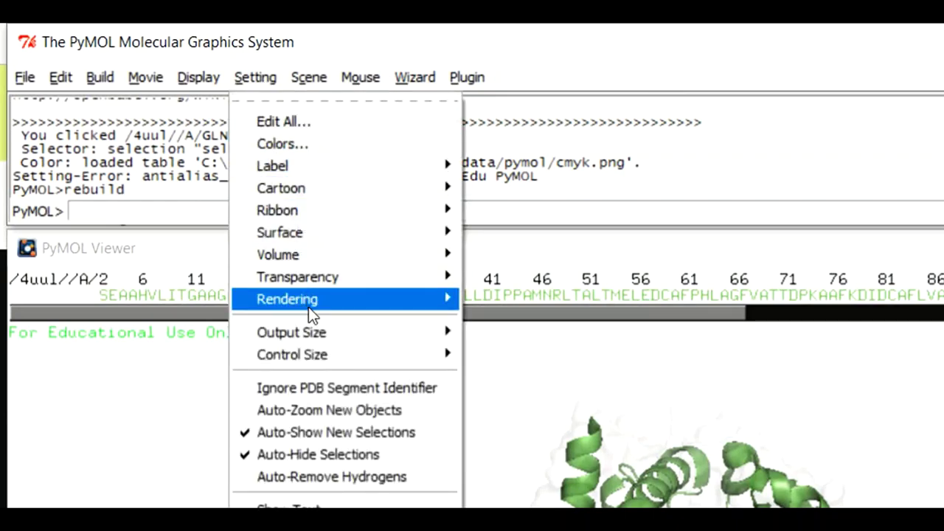
mouse_move(306, 299)
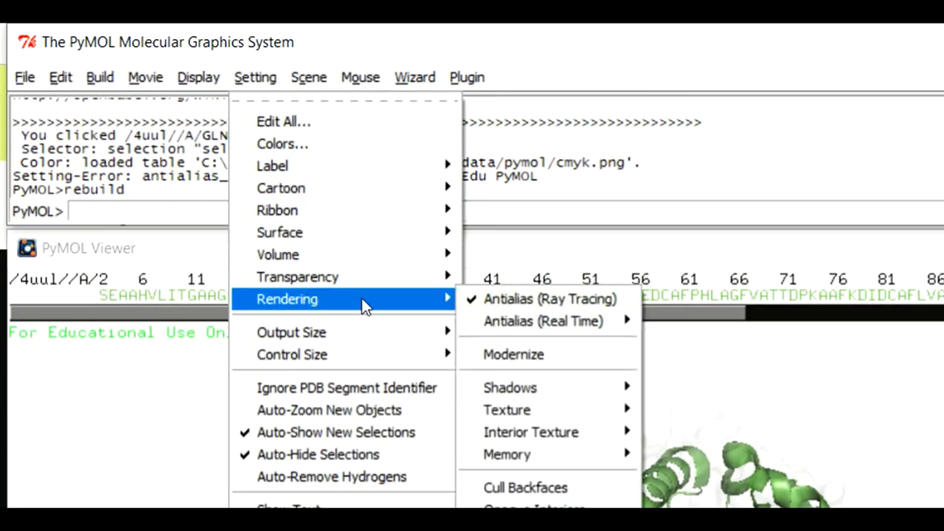
left_click(544, 358)
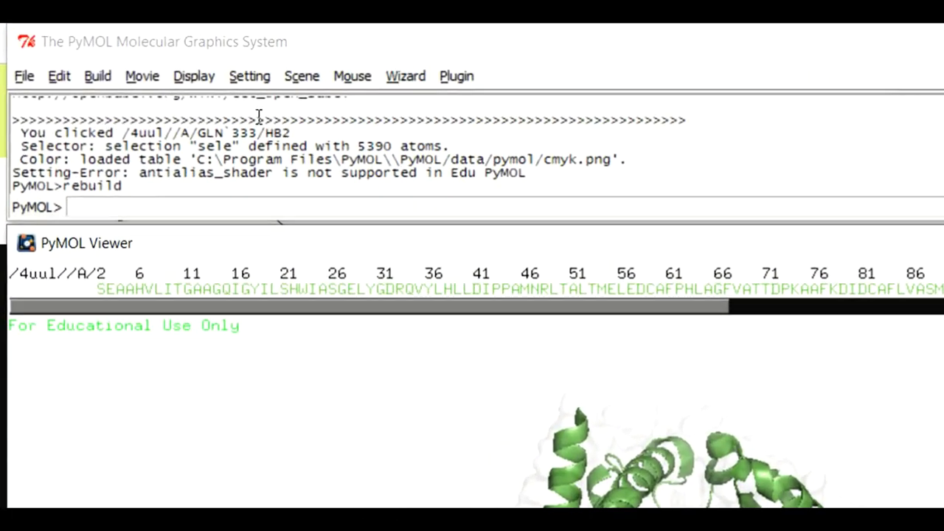
Step: Set the rendering shadows of the protein display to Heavy
left_click(126, 50)
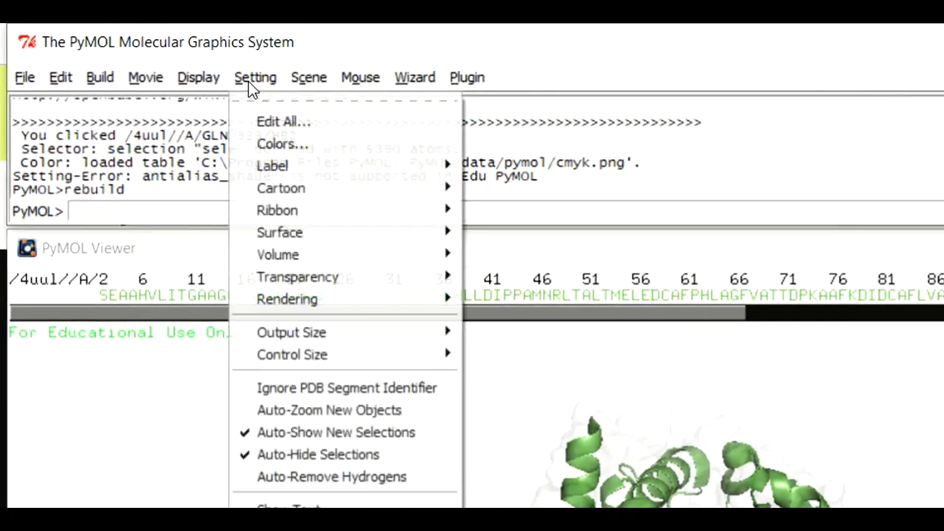
mouse_move(347, 299)
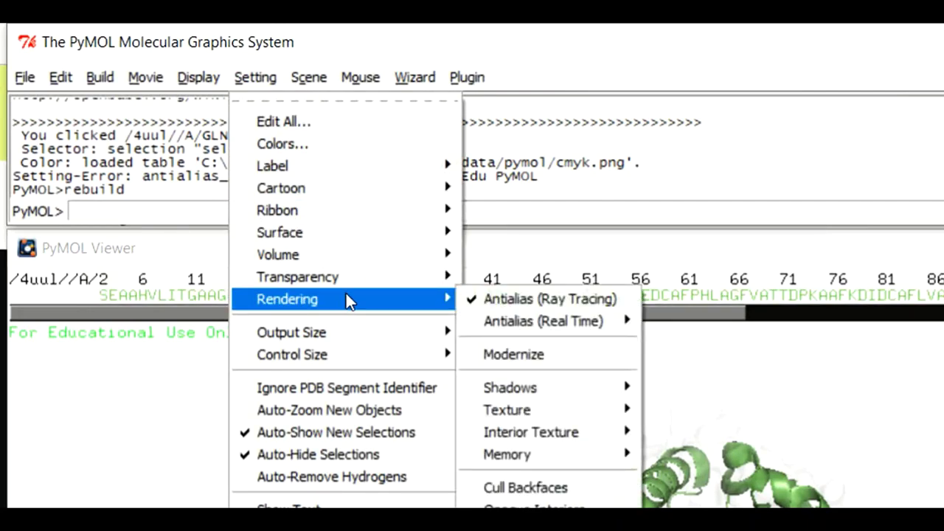
mouse_move(586, 393)
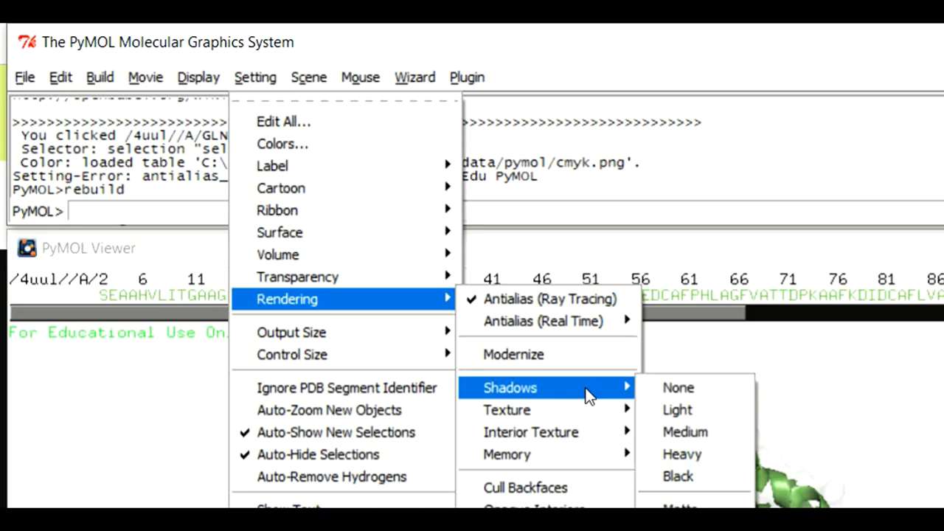
left_click(696, 455)
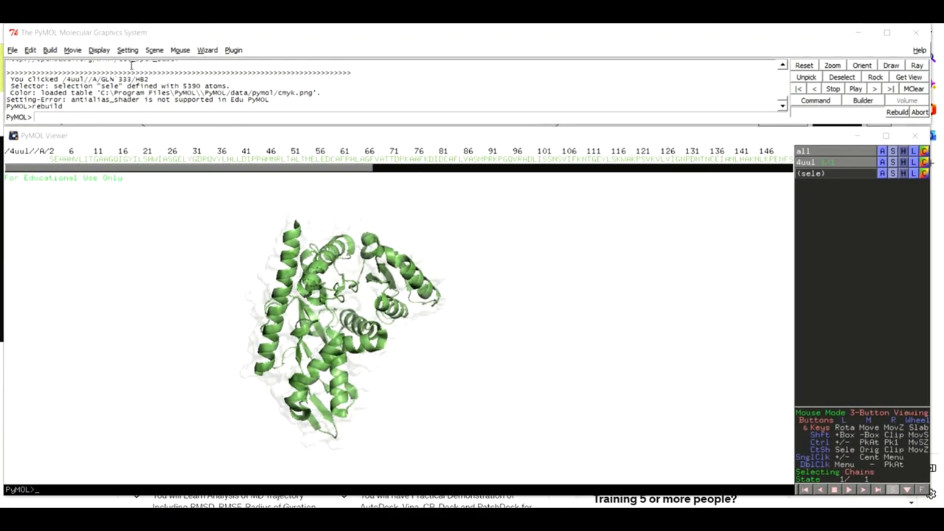
left_click(127, 50)
mouse_move(155, 162)
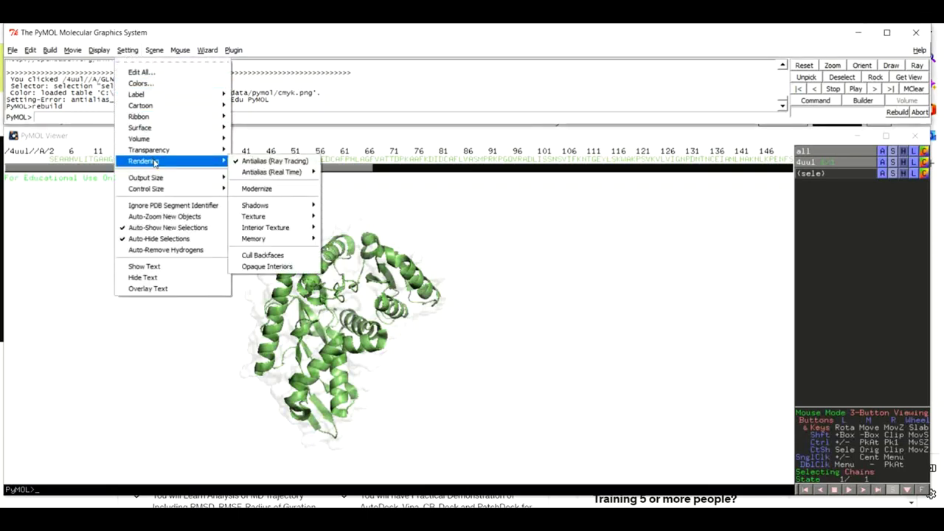
mouse_move(287, 222)
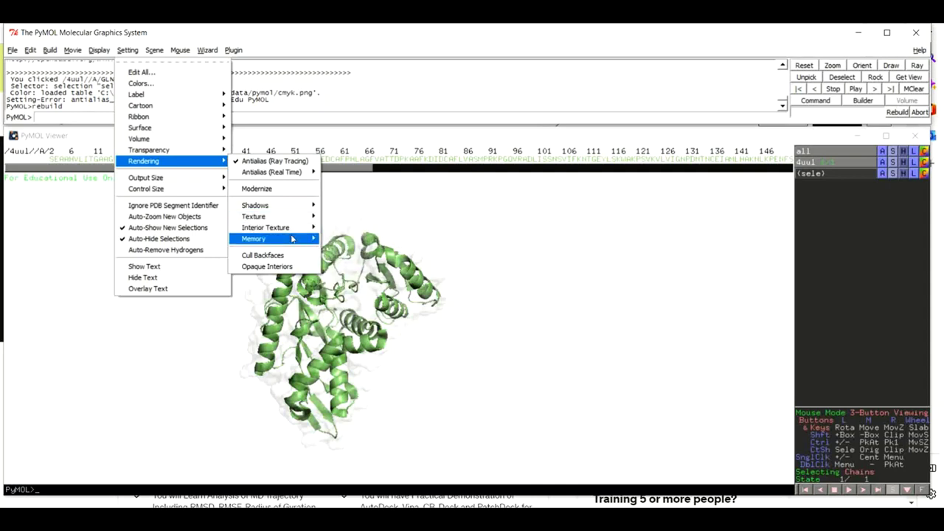
mouse_move(293, 239)
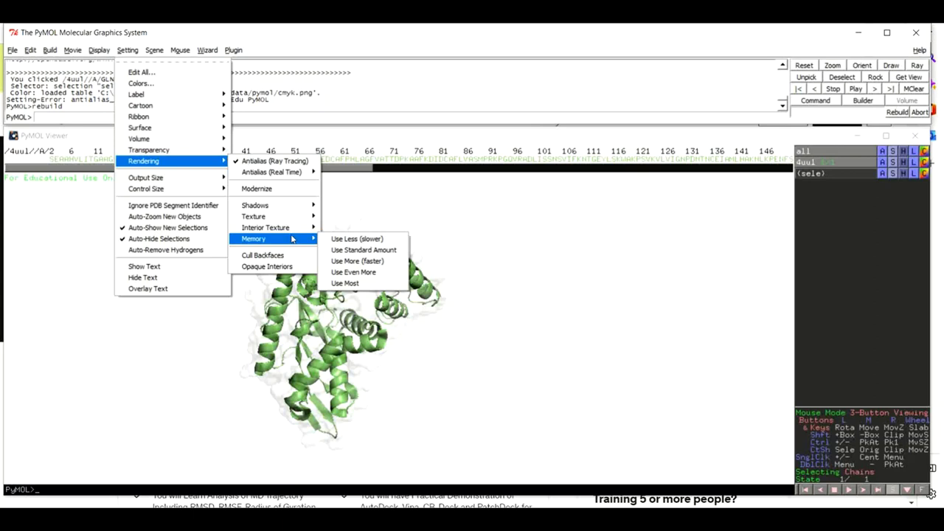
left_click(435, 325)
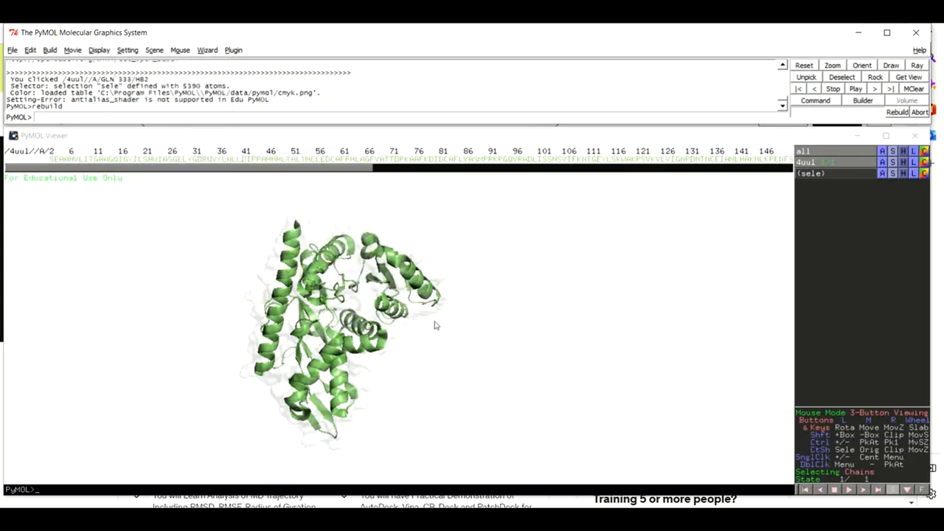
Step: Apply the Plastik preset from the Lighting Settings plugin to the protein, keeping its window clear of the structure
left_click(235, 51)
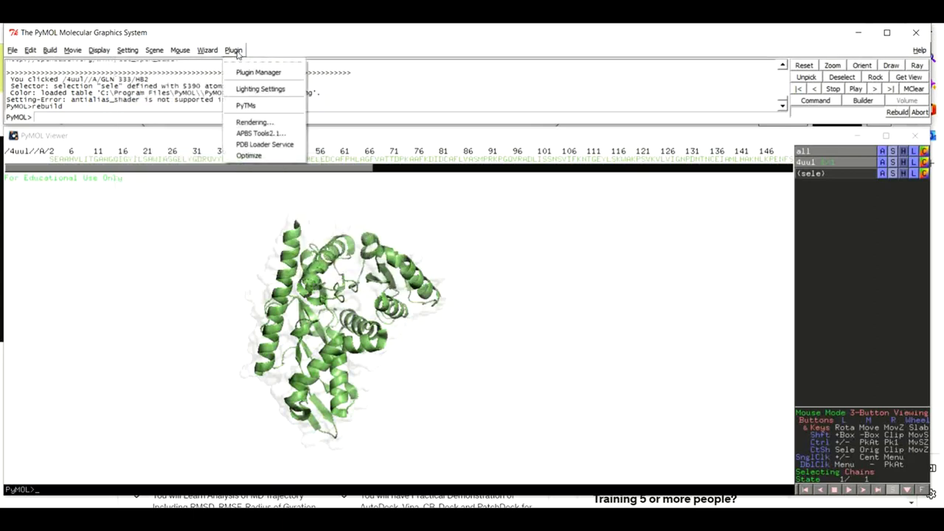
left_click(262, 91)
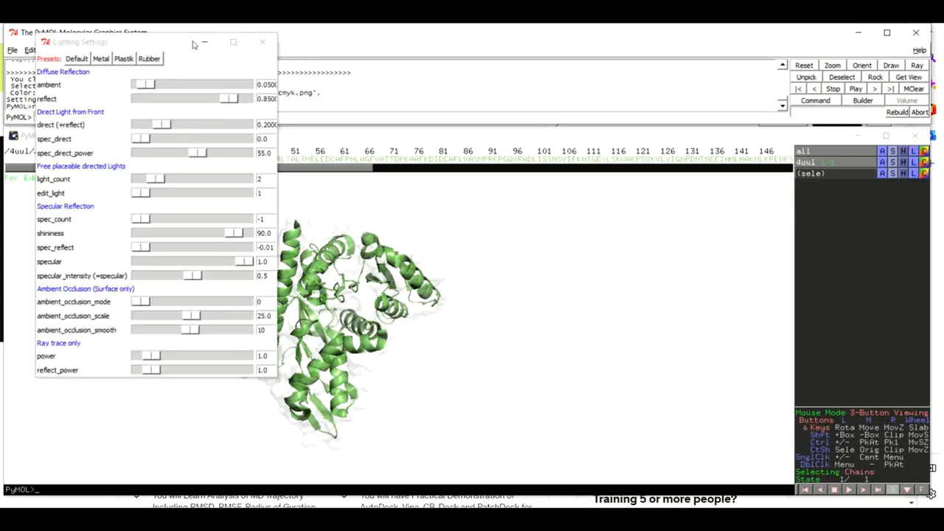
left_click_drag(171, 49, 279, 86)
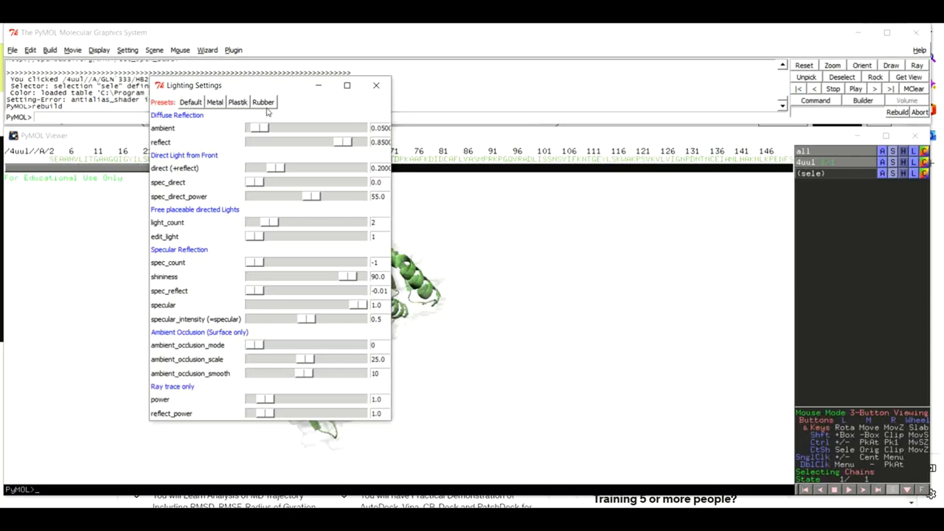
left_click_drag(265, 85, 589, 117)
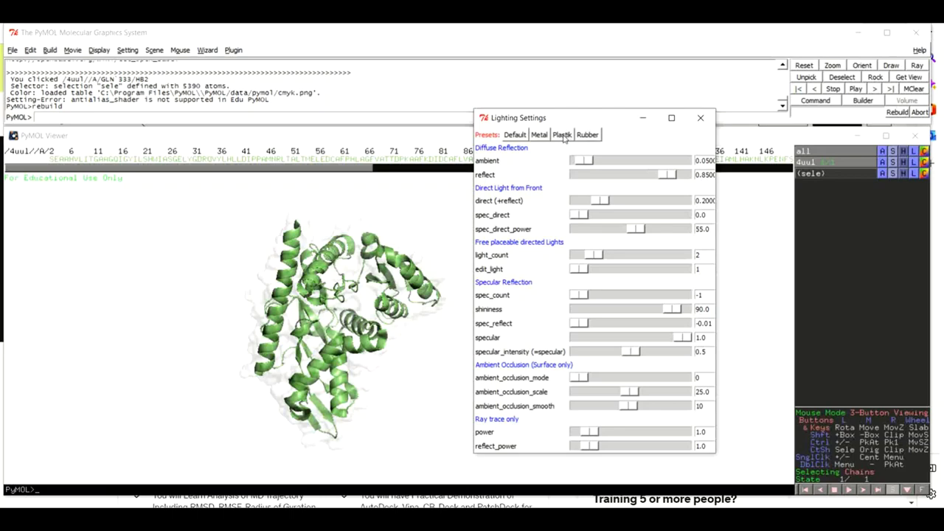
left_click(563, 135)
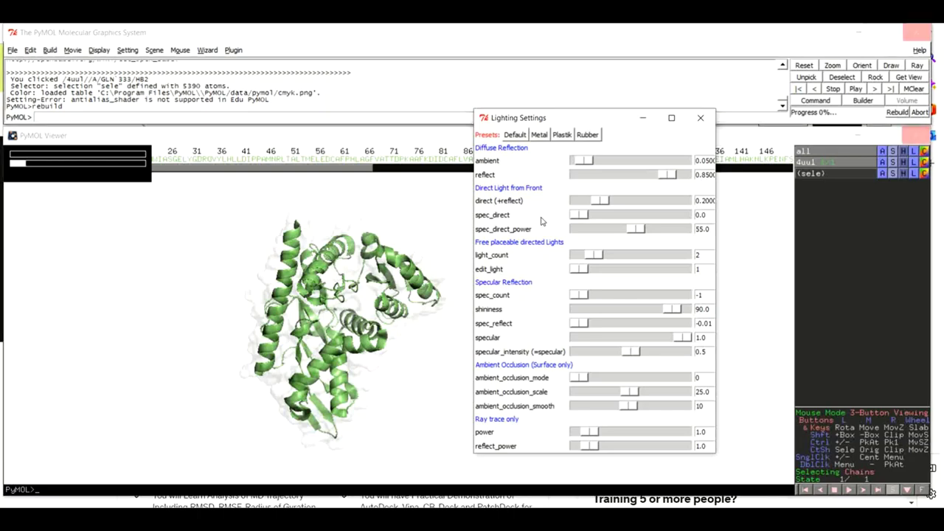
left_click_drag(538, 117, 582, 118)
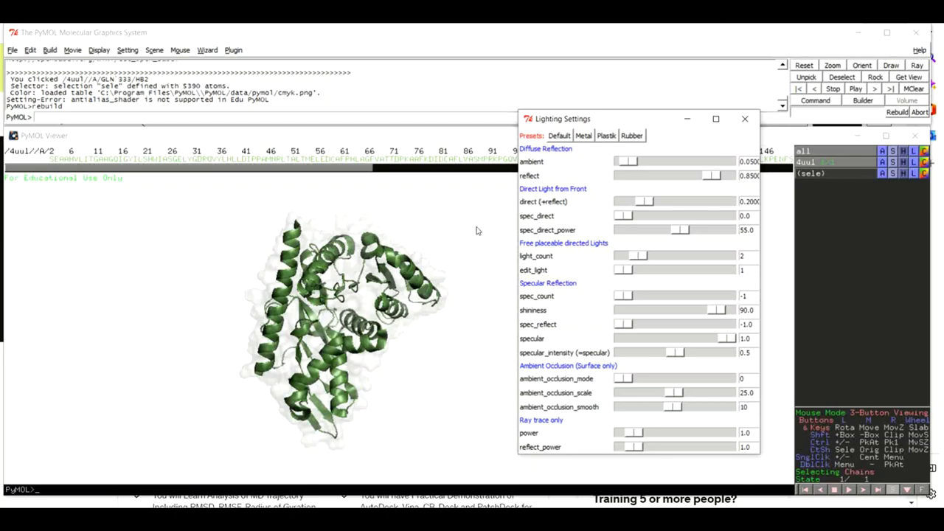
left_click(490, 249)
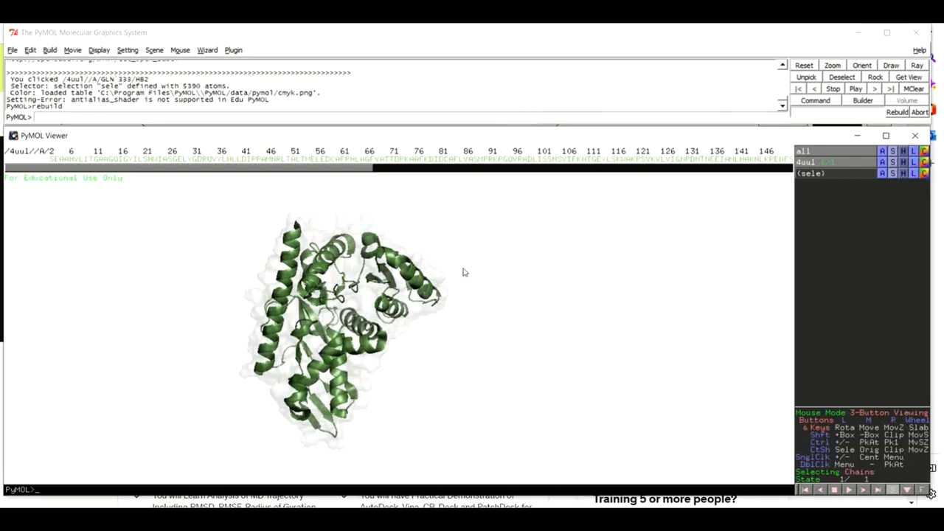
Step: In the browser, find the Rendering plugin page in the PyMOL Wiki plugins category and copy its URL
left_click(235, 52)
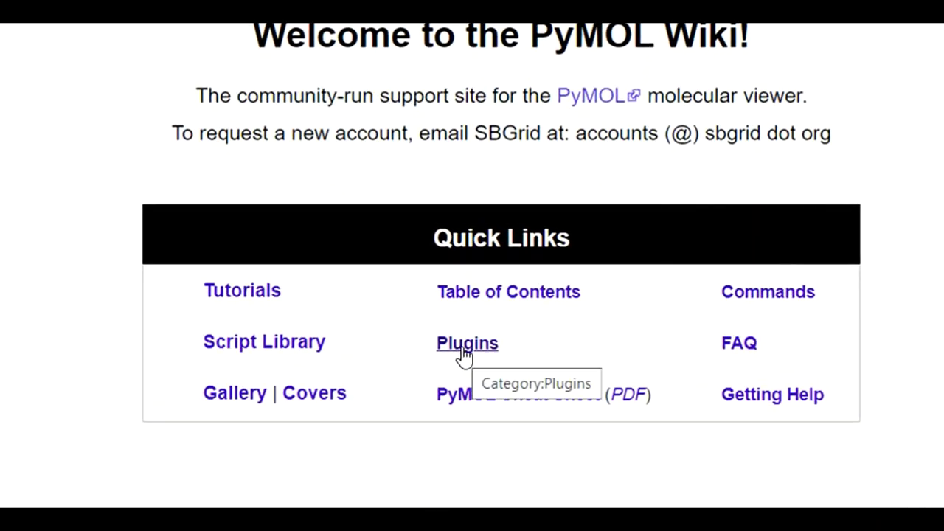
left_click(462, 352)
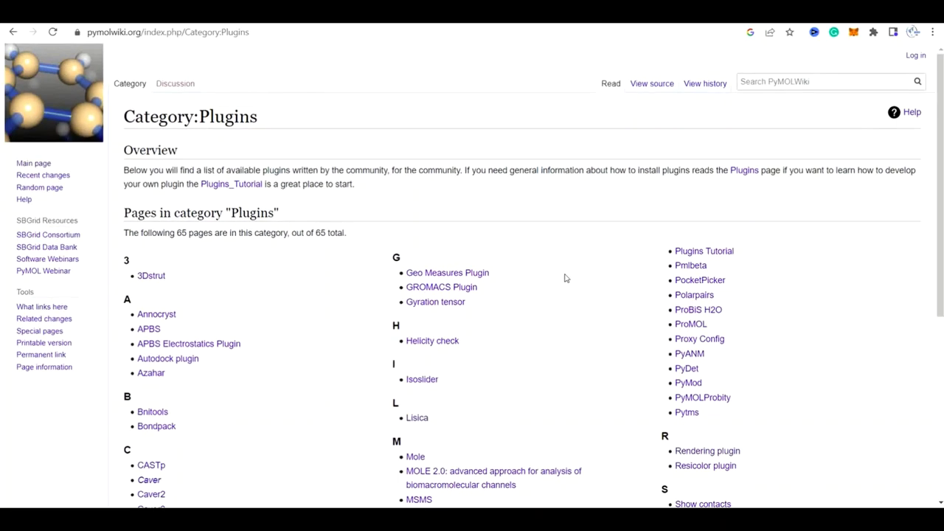
left_click_drag(941, 113, 926, 213)
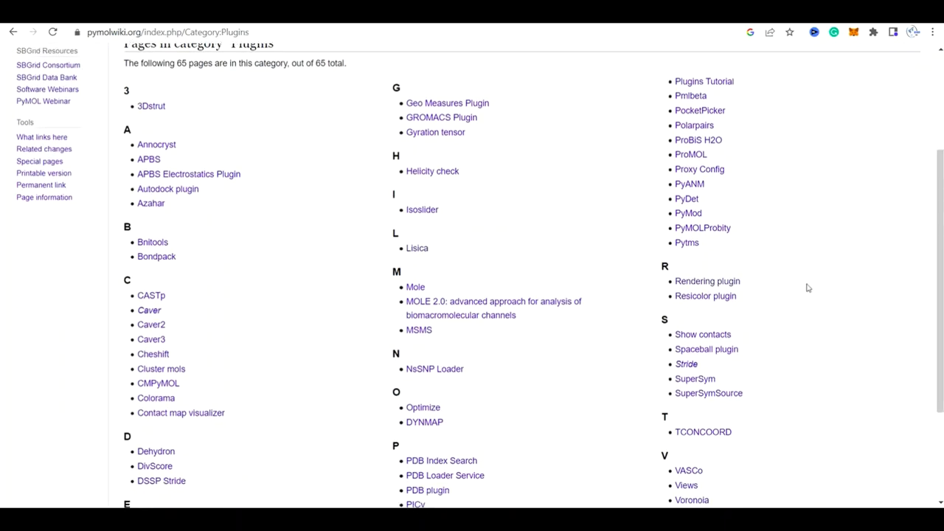
left_click(701, 283)
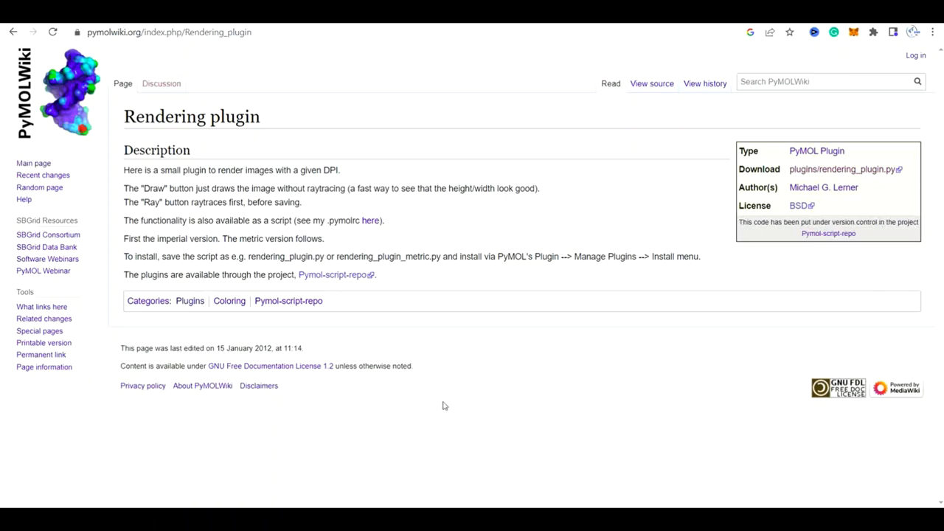
left_click(308, 39)
key("ctrl+c")
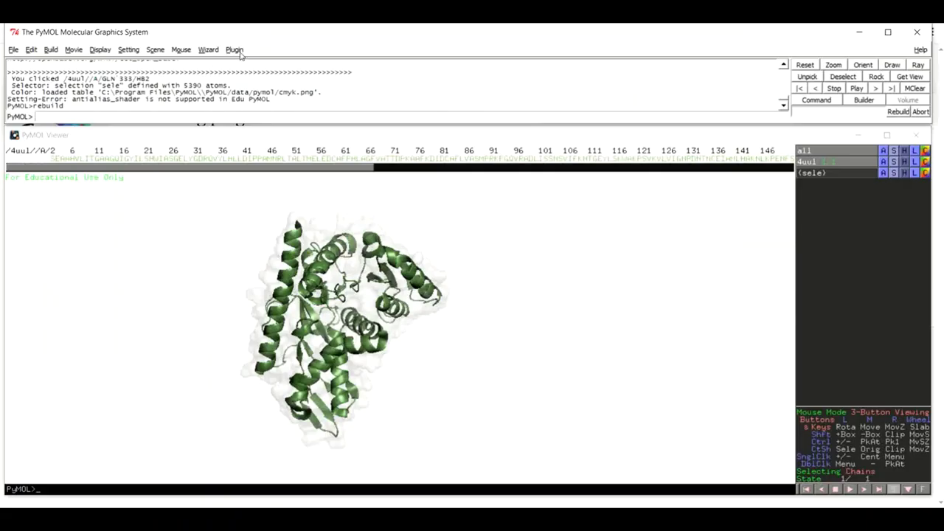
left_click(236, 50)
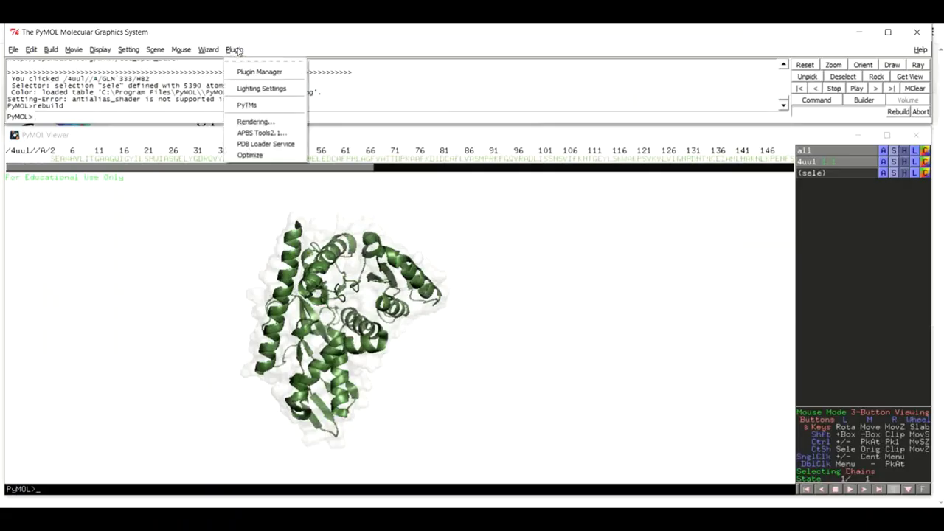
left_click(268, 77)
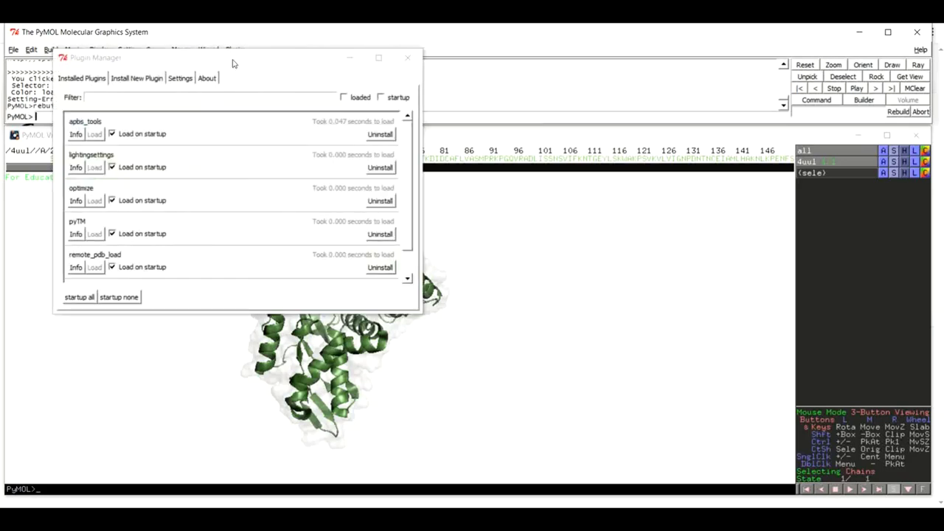
left_click(147, 79)
left_click(164, 177)
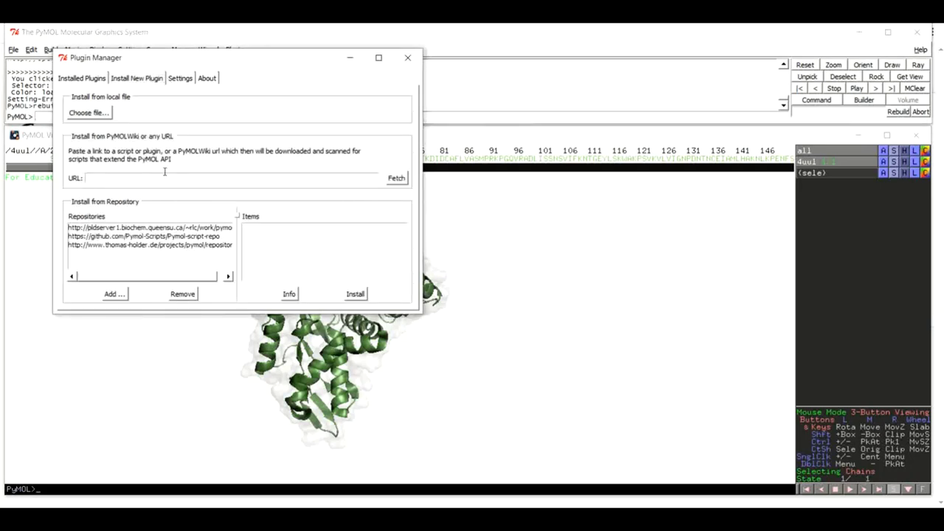
key("ctrl+v")
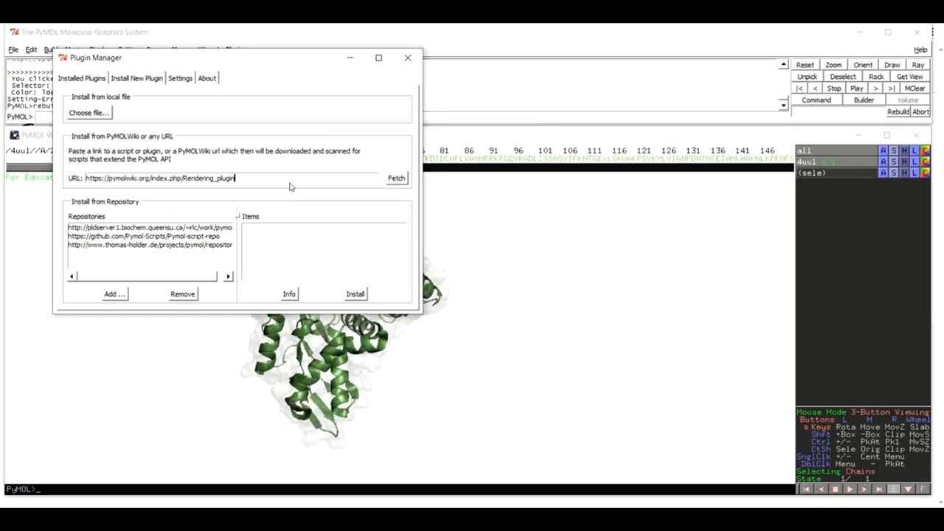
left_click(393, 181)
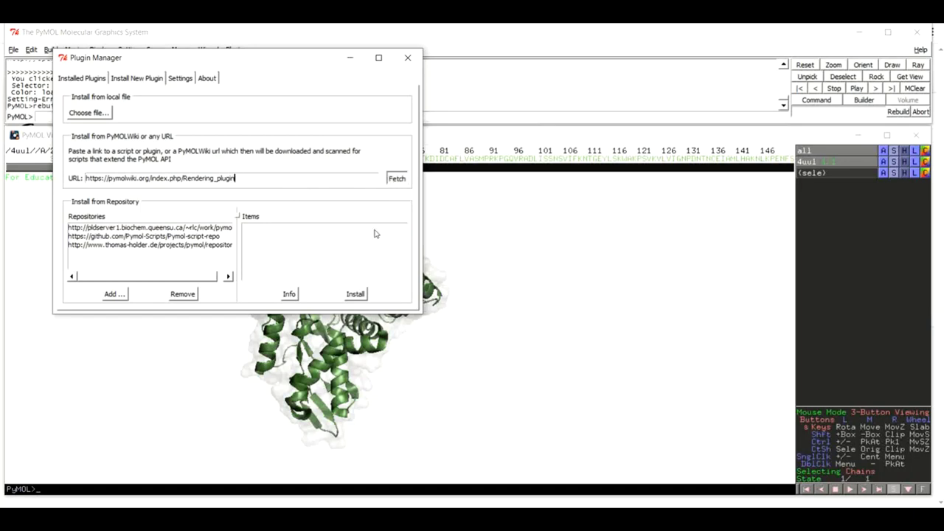
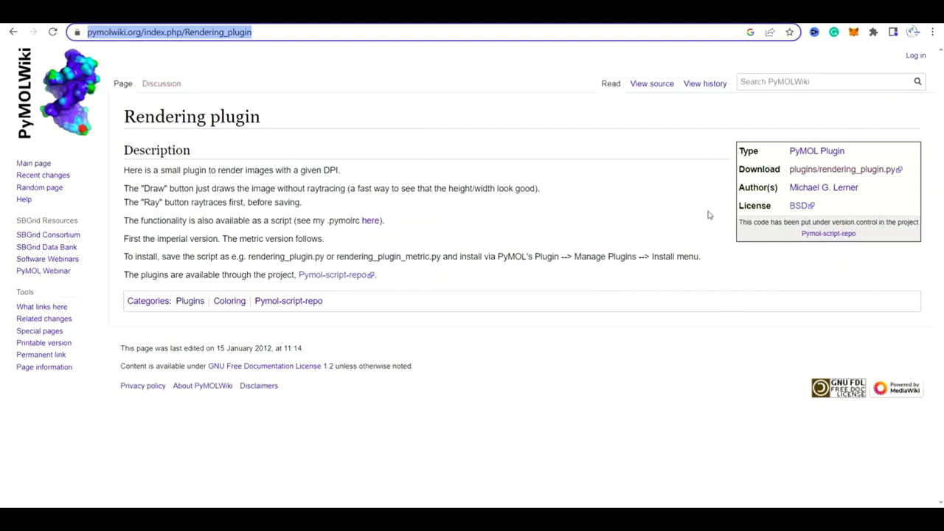
Step: Open the rendering_plugin.py source from the wiki page and copy the whole script into a blank Notepad document
left_click(828, 177)
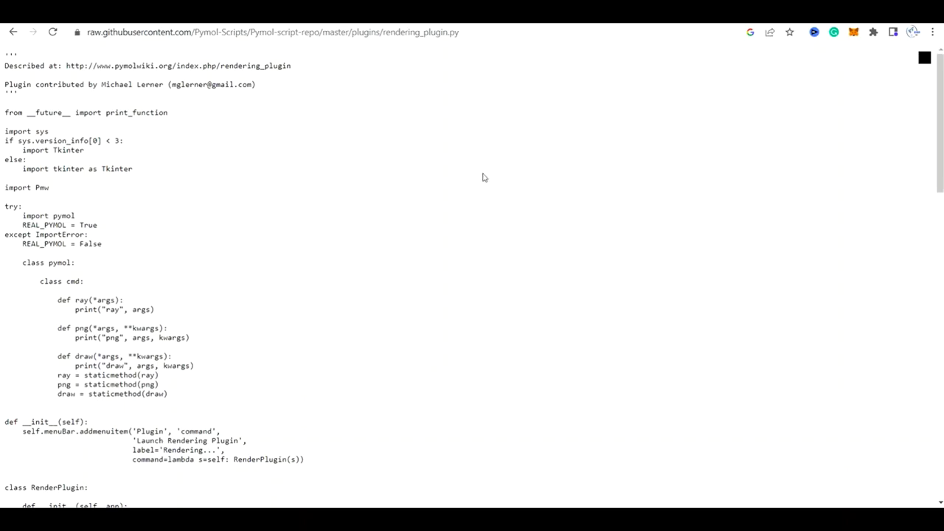
key("ctrl+a")
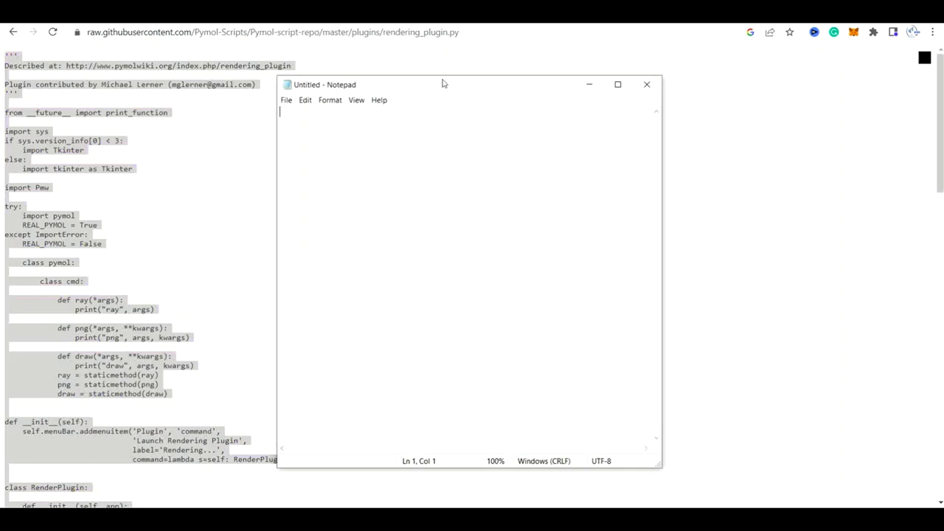
key("ctrl+v")
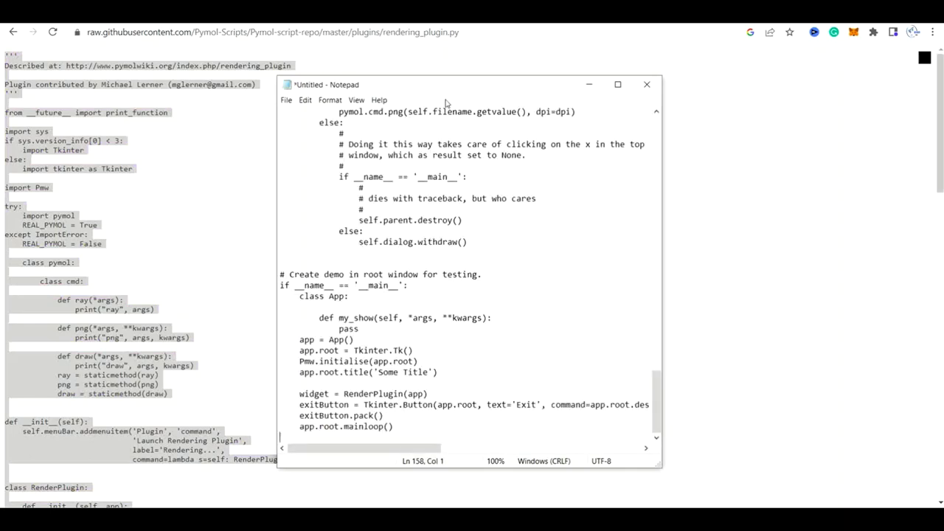
left_click_drag(353, 84, 386, 68)
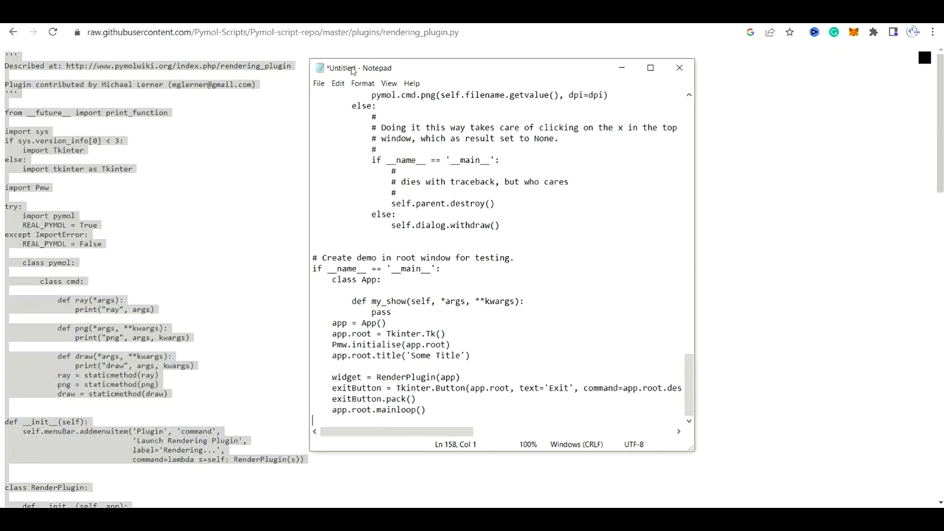
Step: Save the Notepad script to the Desktop as rendering.py with the file type set to All Files
left_click(319, 83)
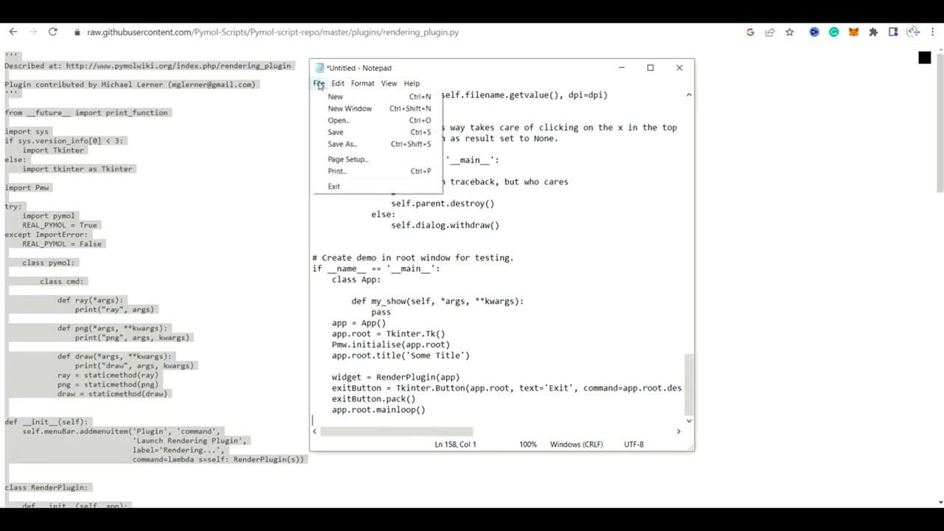
left_click(344, 133)
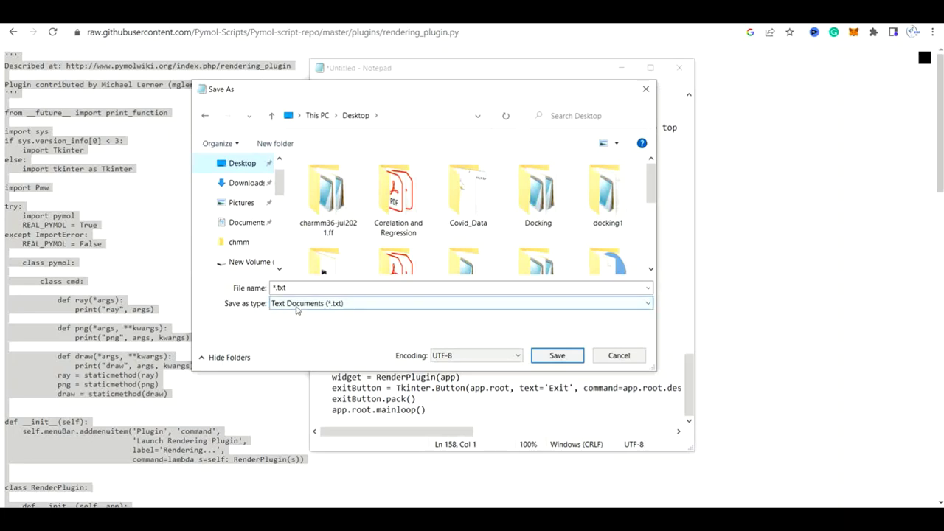
left_click(495, 305)
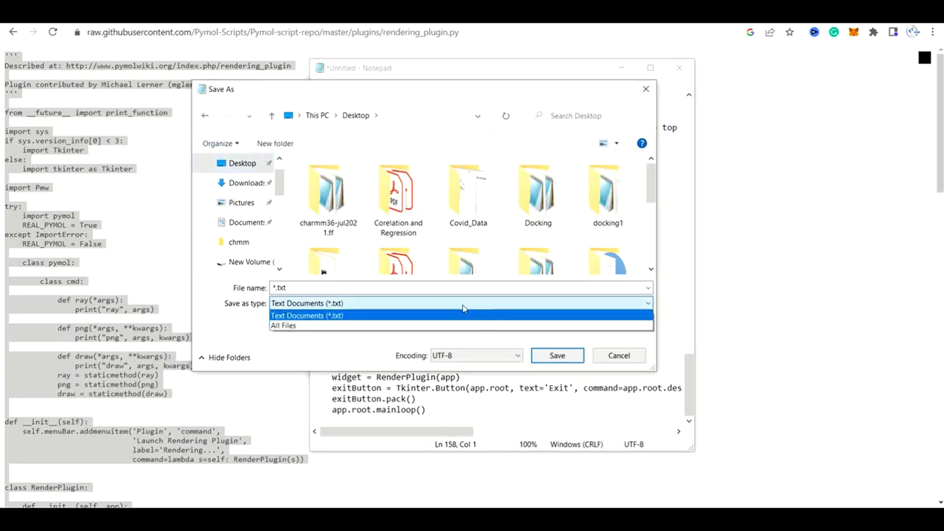
left_click(375, 326)
left_click(314, 288)
key("BackSpace")
key("BackSpace")
key("BackSpace")
key("BackSpace")
key("BackSpace")
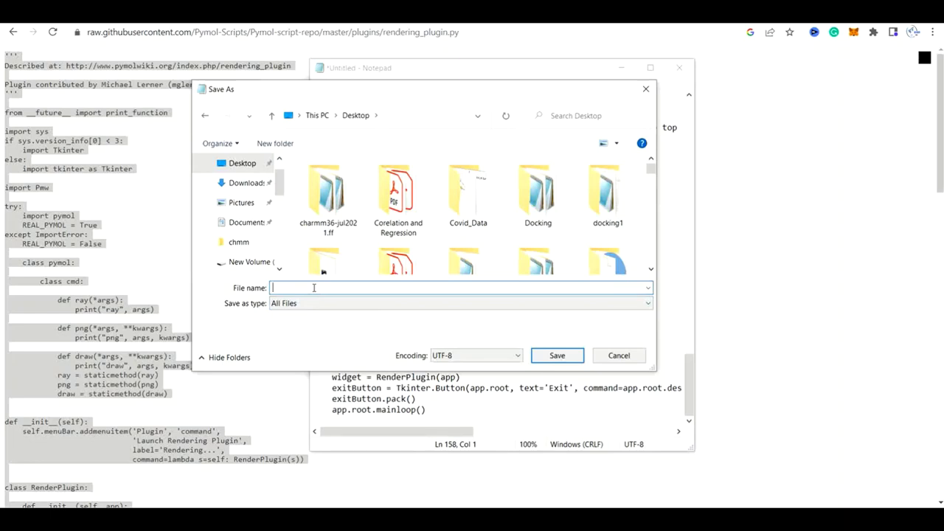
left_click(747, 496)
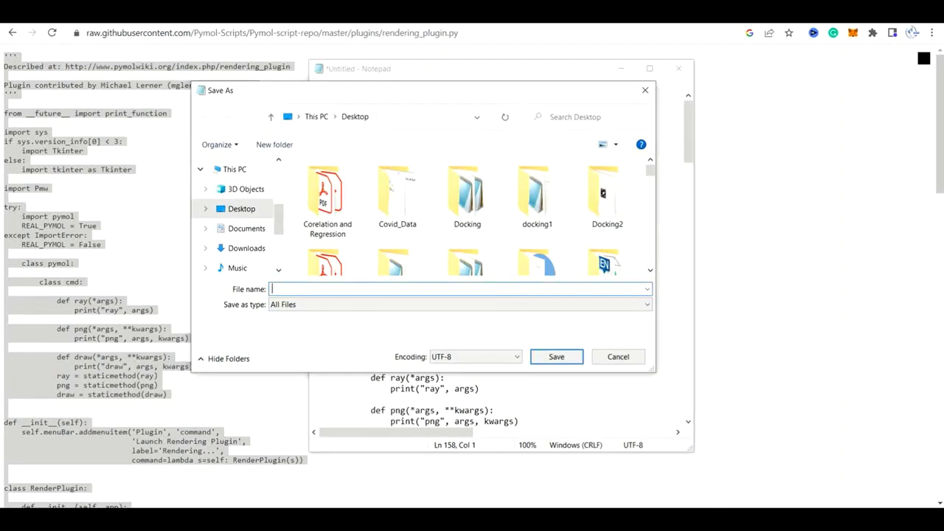
type("rendering")
type(".py")
left_click(556, 357)
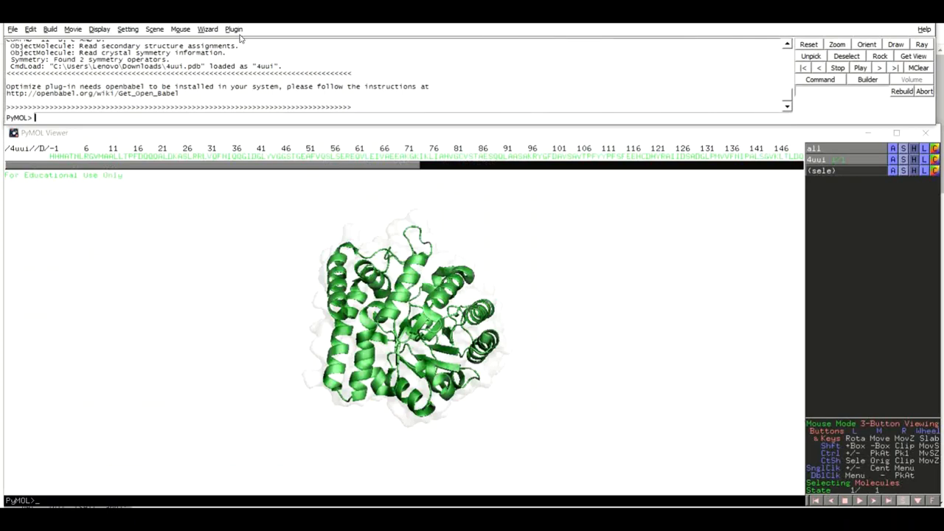
Step: In PyMOL's Plugin Manager, install the plugin from the local rendering.py file on the Desktop, accepting reinstallation, and close the manager
left_click(234, 30)
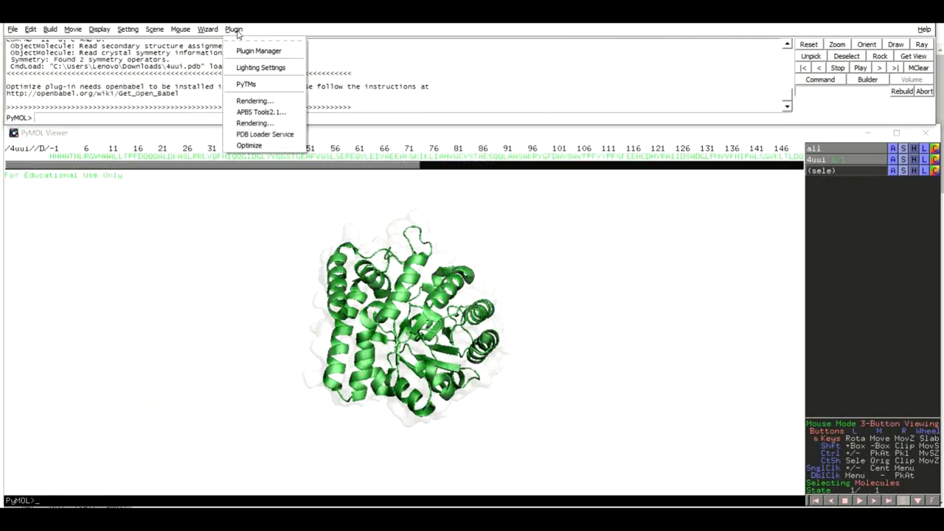
left_click(243, 51)
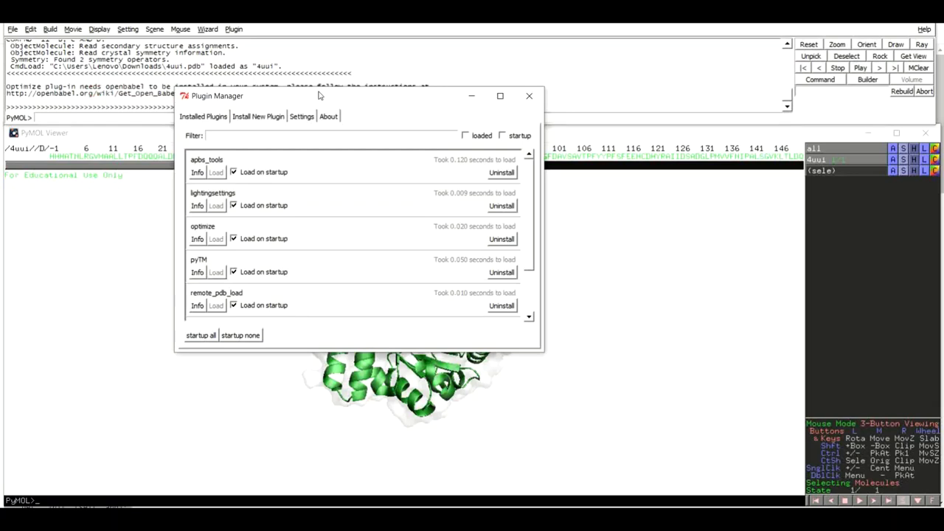
left_click(259, 118)
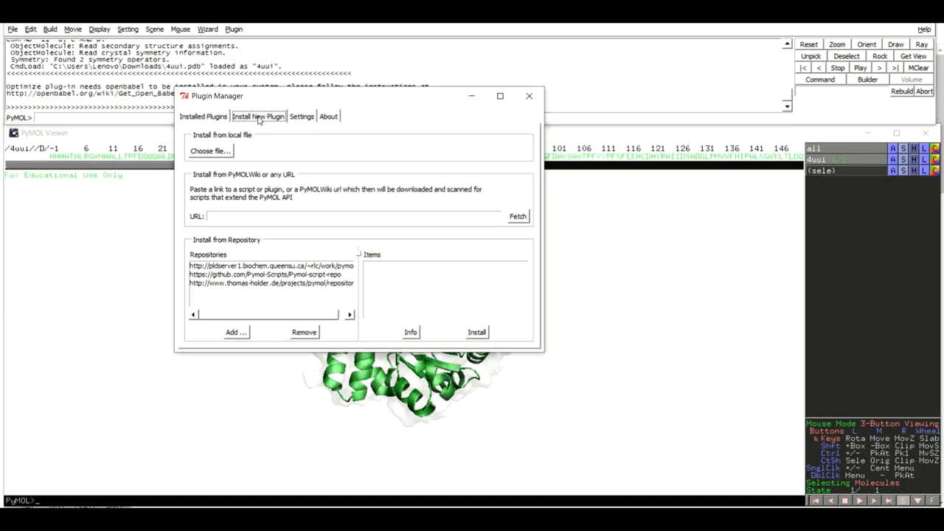
left_click(213, 151)
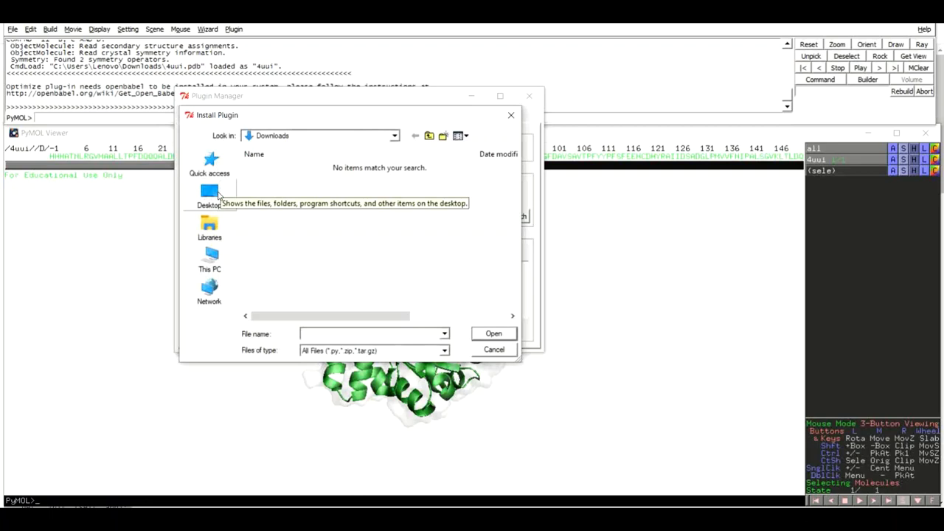
left_click(218, 194)
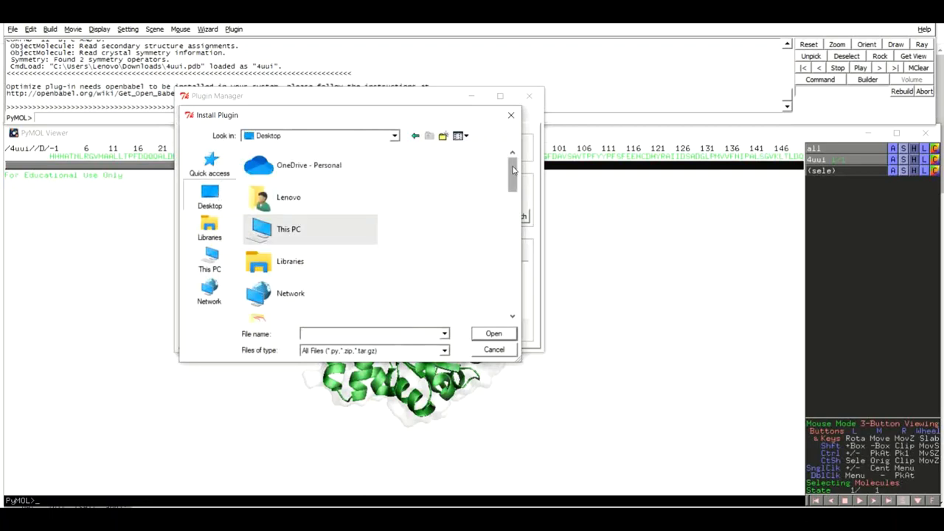
left_click_drag(514, 170, 506, 315)
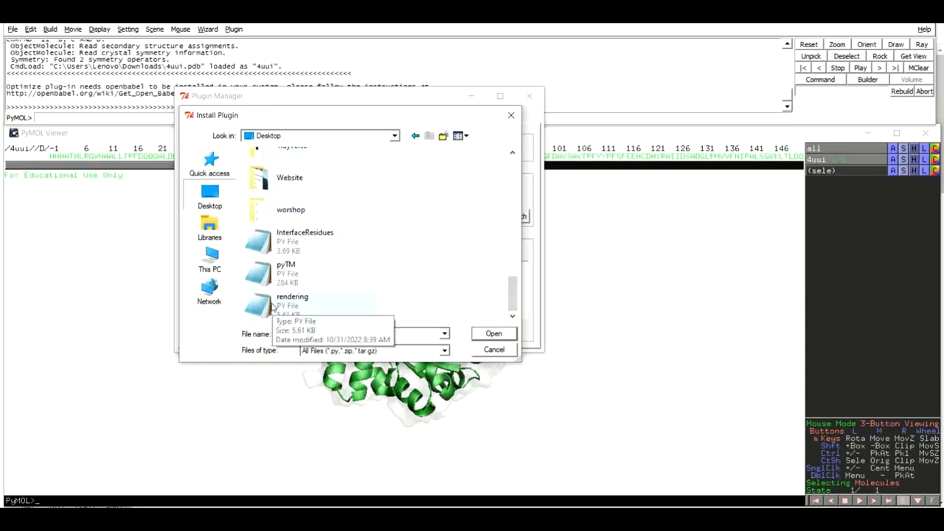
double_click(271, 306)
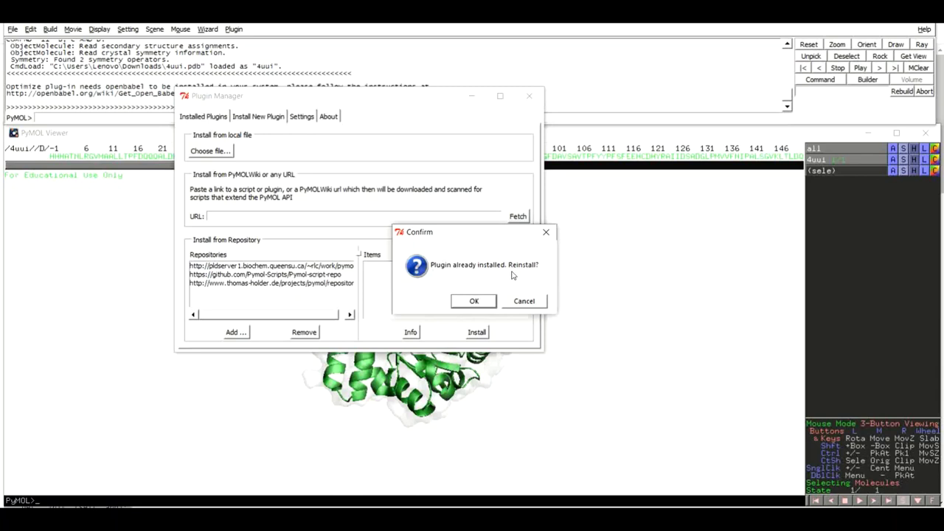
left_click(475, 302)
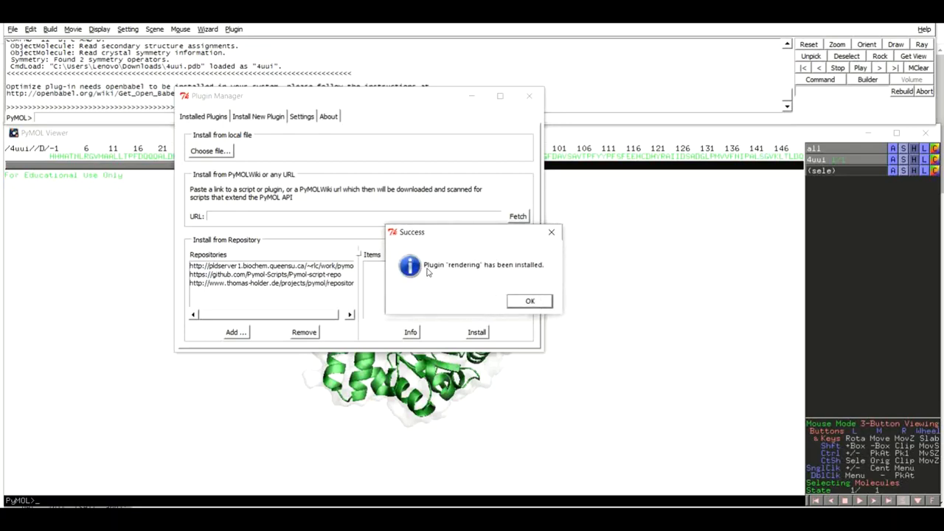
left_click(529, 302)
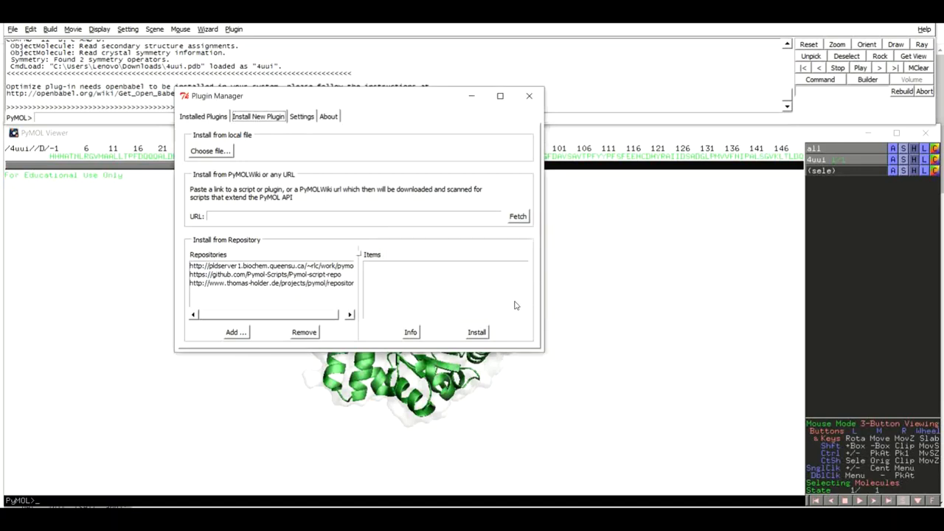
left_click(531, 97)
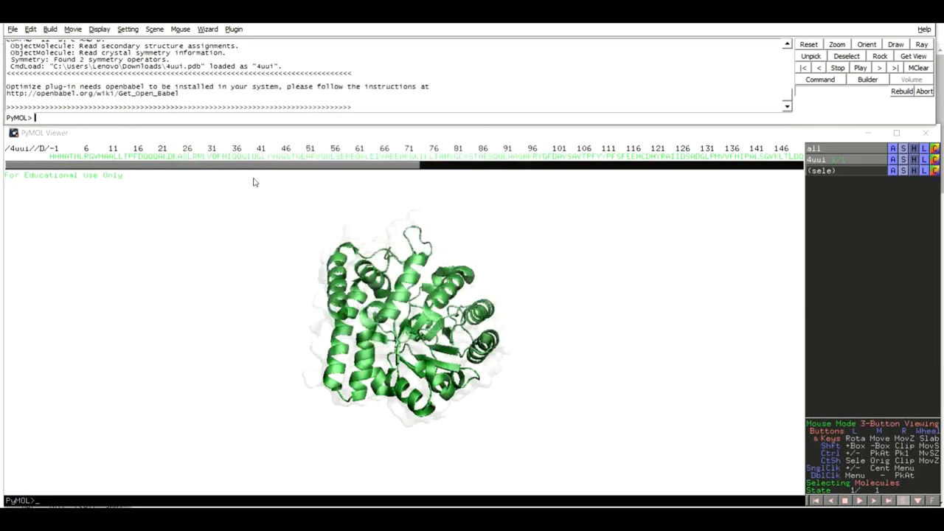
Step: Open the Rendering plugin, place its window clear of the protein, and review the height, width and filename settings
left_click(234, 29)
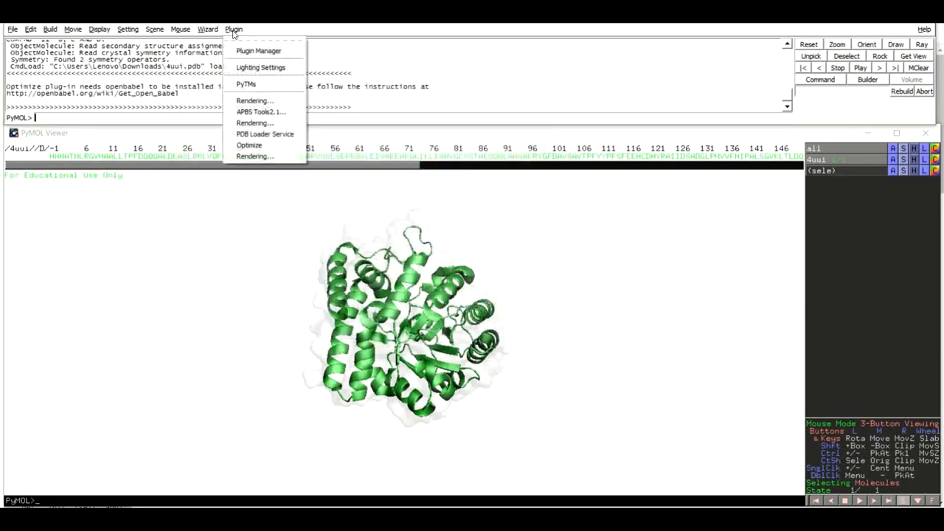
left_click(254, 99)
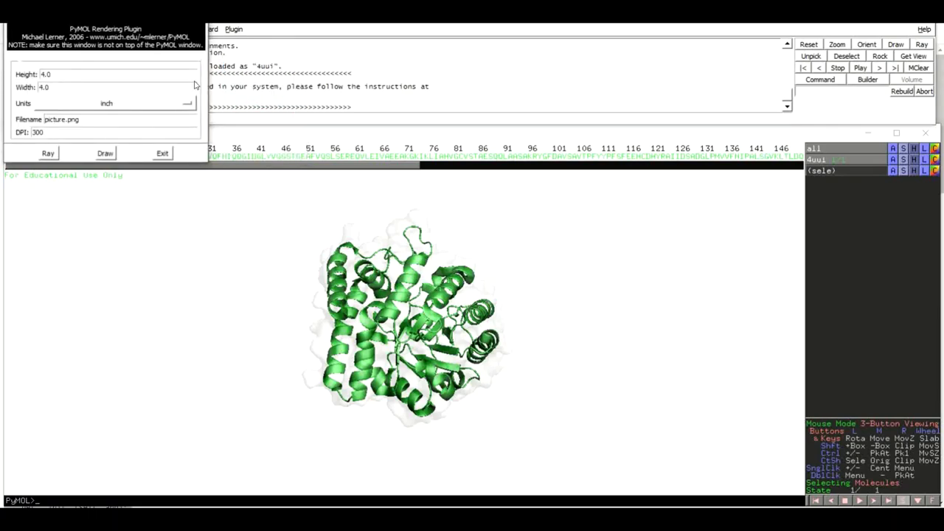
left_click_drag(116, 126, 166, 164)
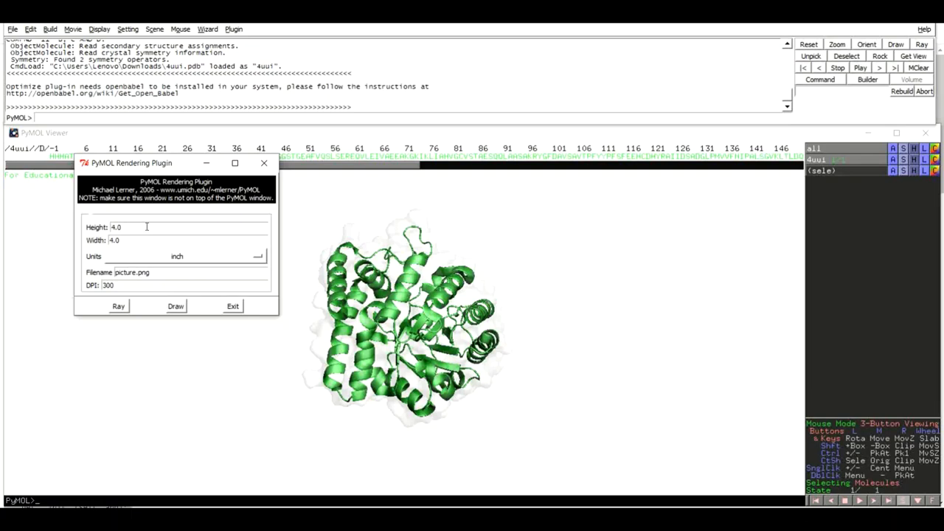
left_click_drag(124, 227, 113, 241)
left_click(147, 228)
left_click_drag(153, 273, 112, 273)
key("End")
Step: Set the Rendering plugin's DPI to 600 and export the protein image as picture.png using Draw
left_click(139, 287)
key("BackSpace")
key("BackSpace")
key("BackSpace")
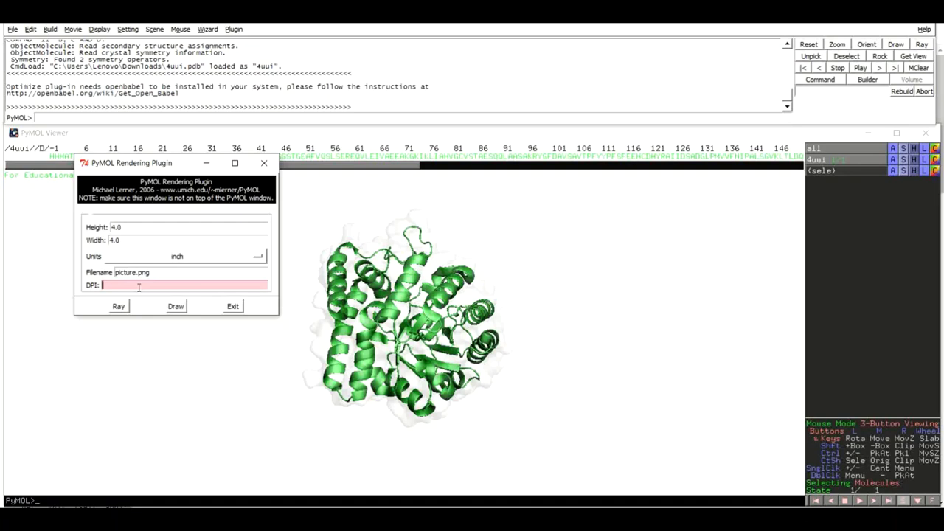
type("600")
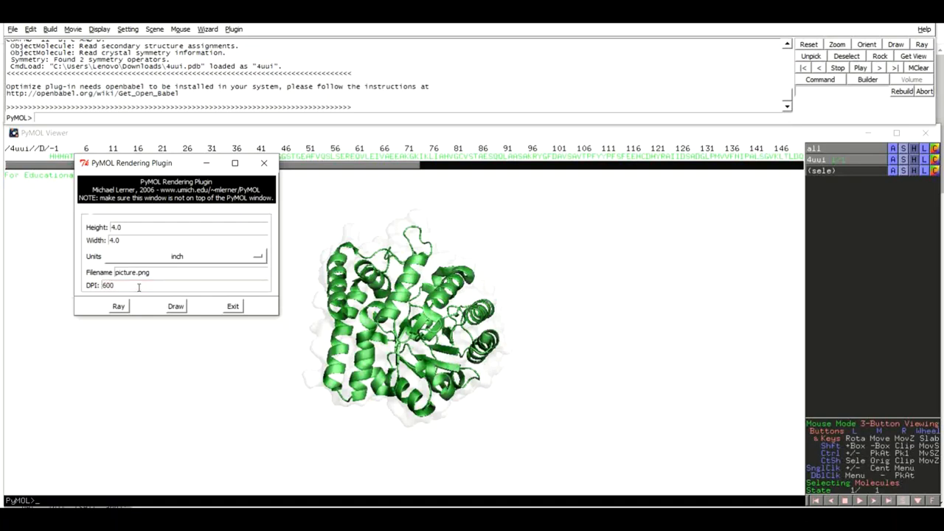
left_click(176, 307)
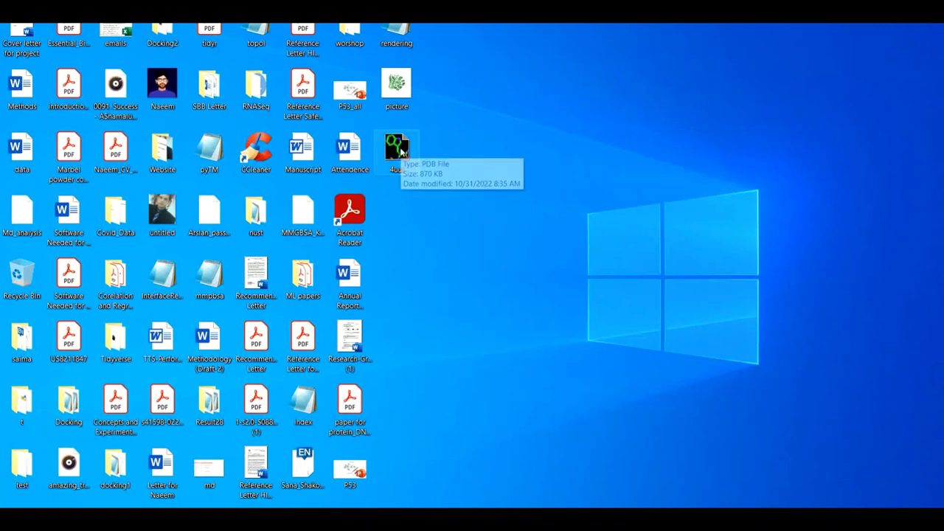
Step: Open the exported picture image from the Windows desktop to inspect it
double_click(400, 87)
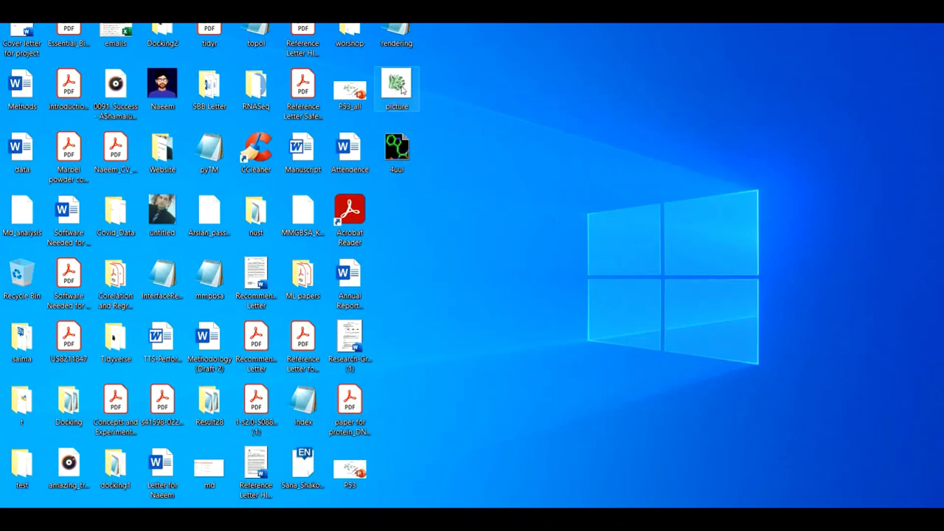